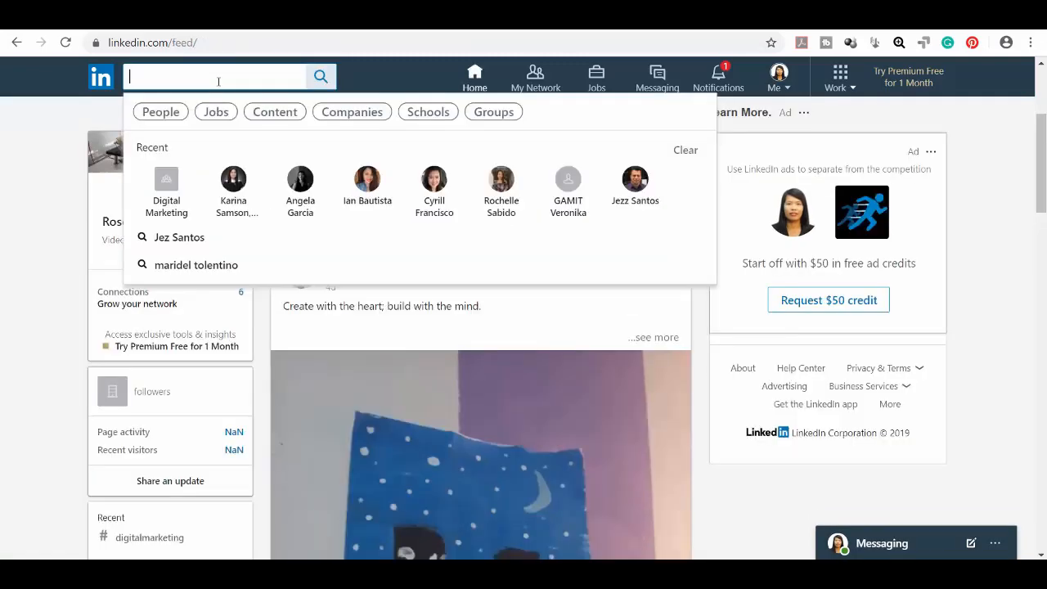
Step: Search for 'Video Editor' and open the Video Editors group from the Groups results
text(Video Editor)
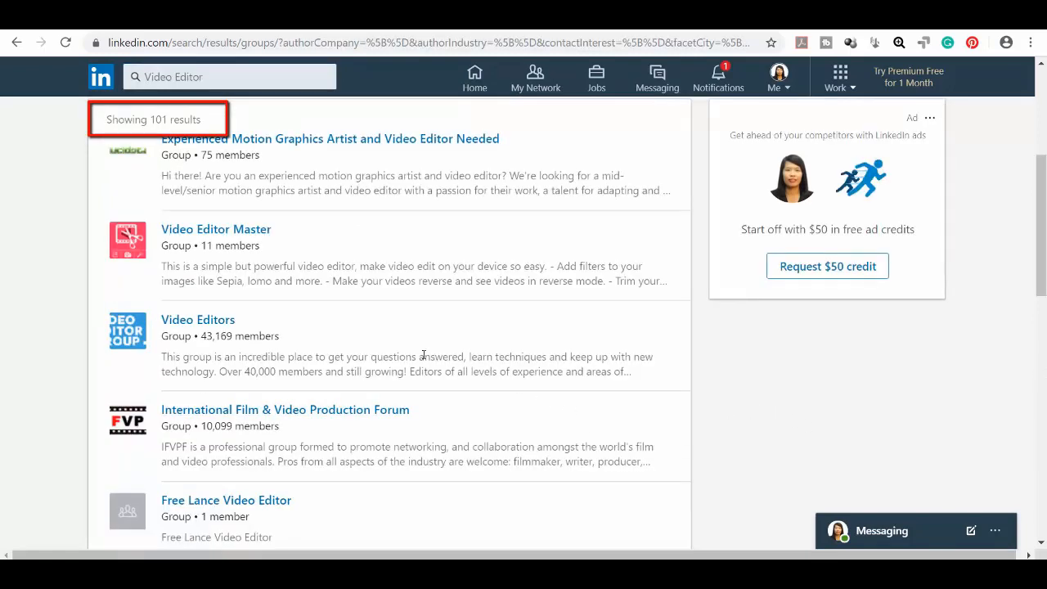
click(224, 324)
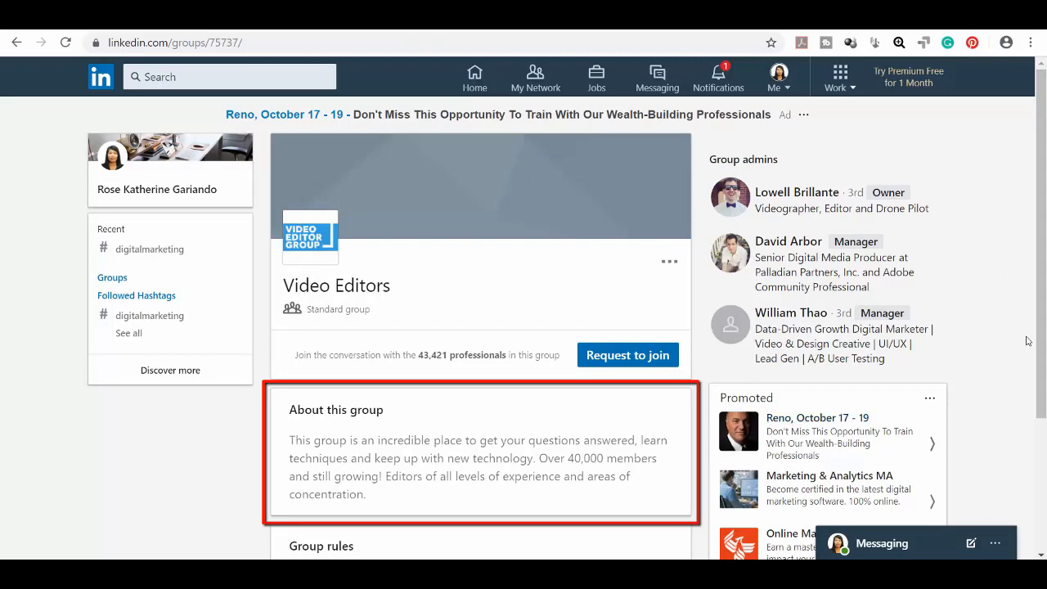
Step: Request to join the Video Editors group (about 43,421 members)
drag(1041, 337, 1040, 427)
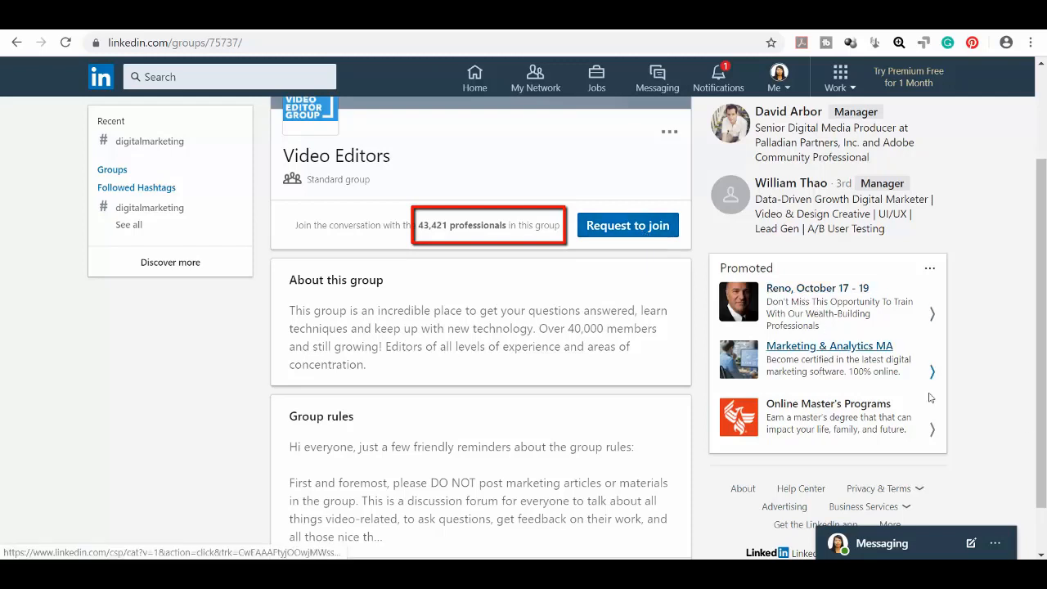
click(674, 234)
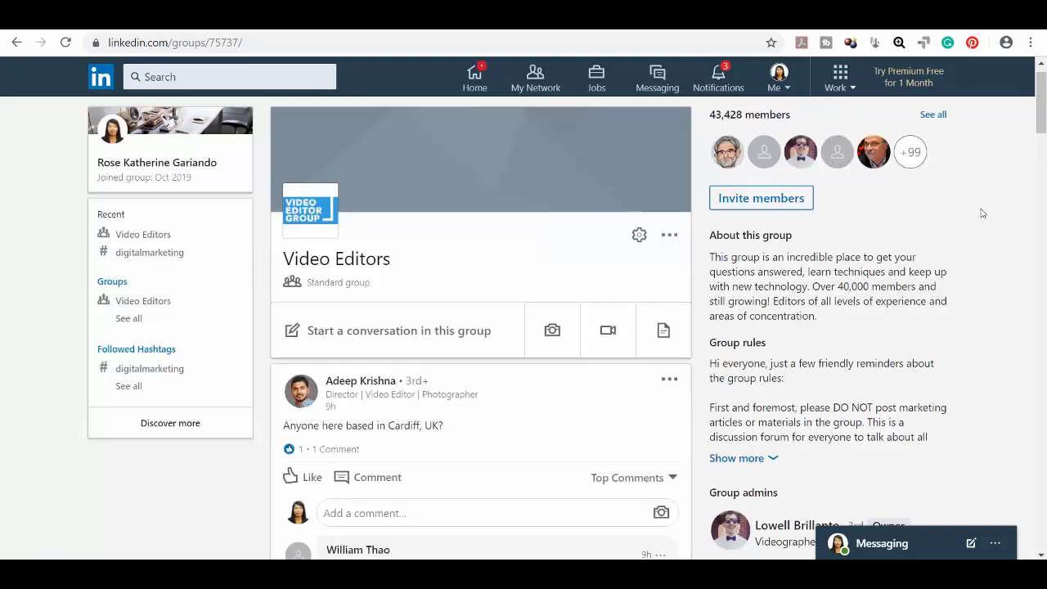
Step: Like the Hype Barber Promo 2019 video post in the group feed and comment on it
scroll(1022, 188, down, 10)
scroll(1022, 219, down, 3)
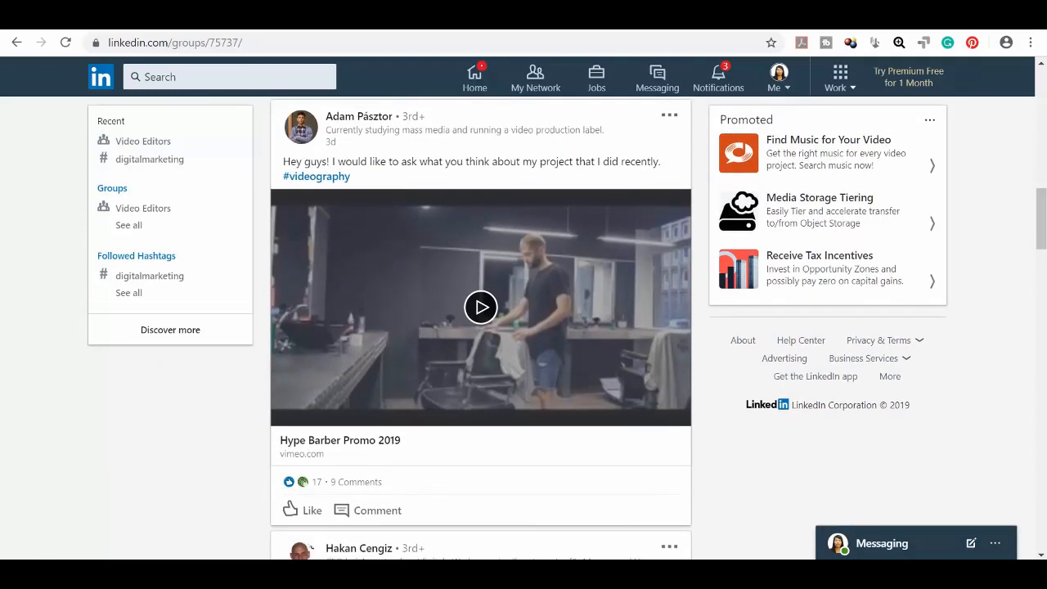
mouse_move(308, 513)
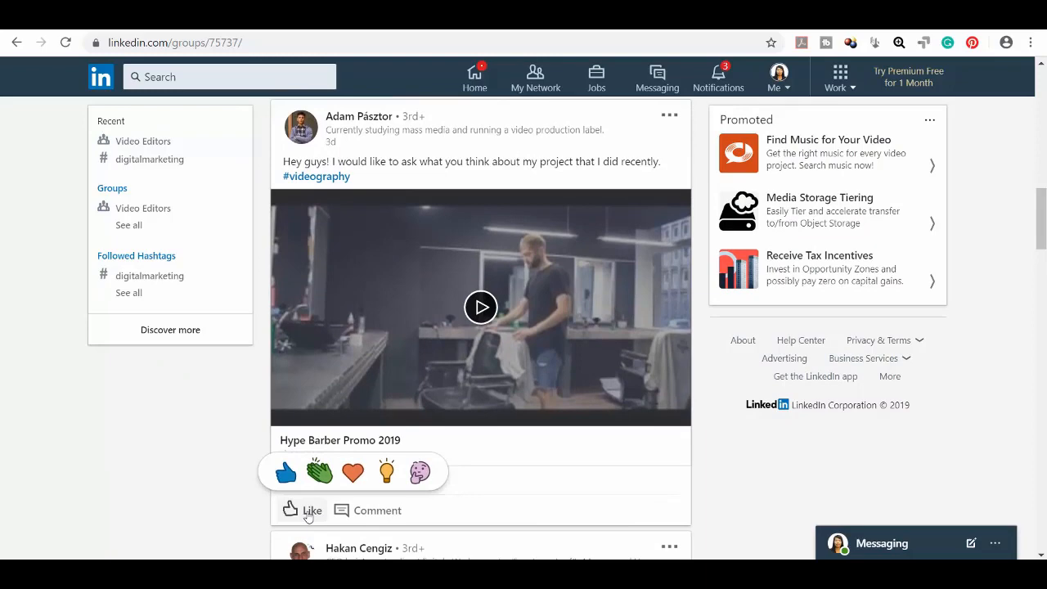
click(286, 472)
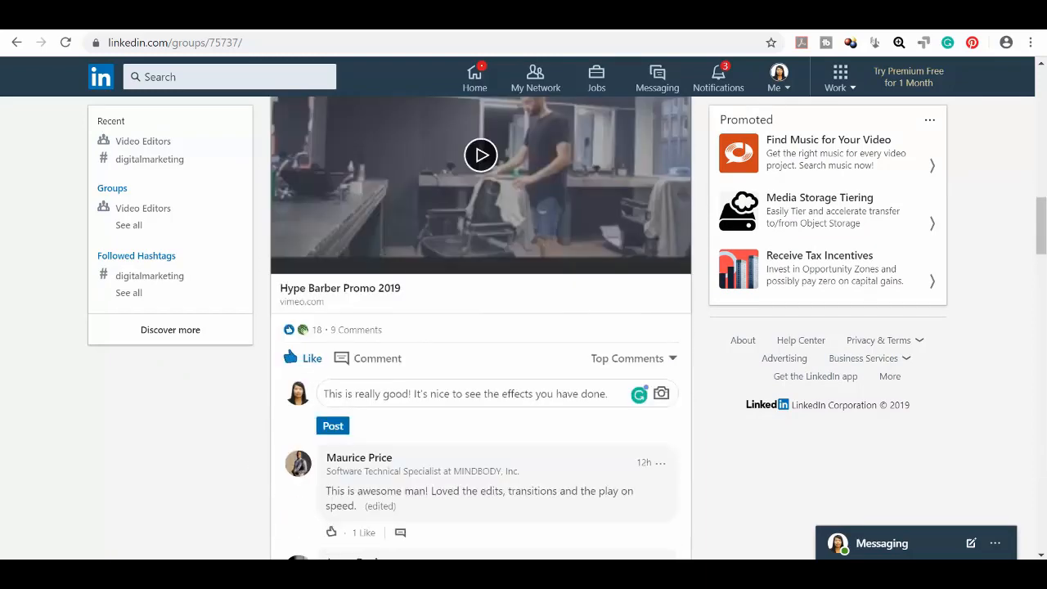
click(333, 425)
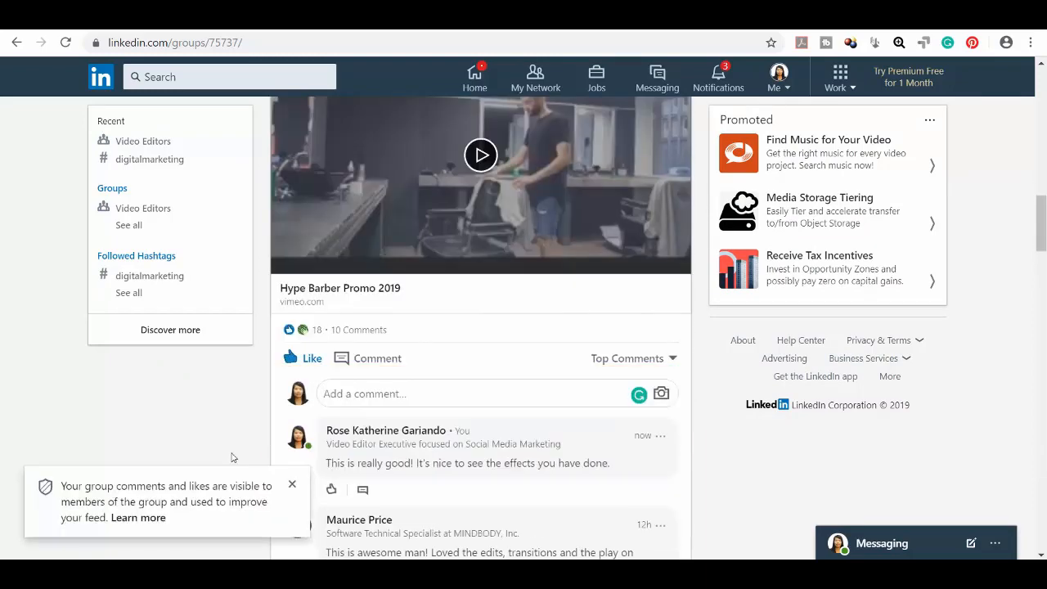
Step: Reply 'That's what I liked here too :)' to another member's comment on that post
scroll(400, 444, down, 2)
click(400, 443)
text(That's what I liked )
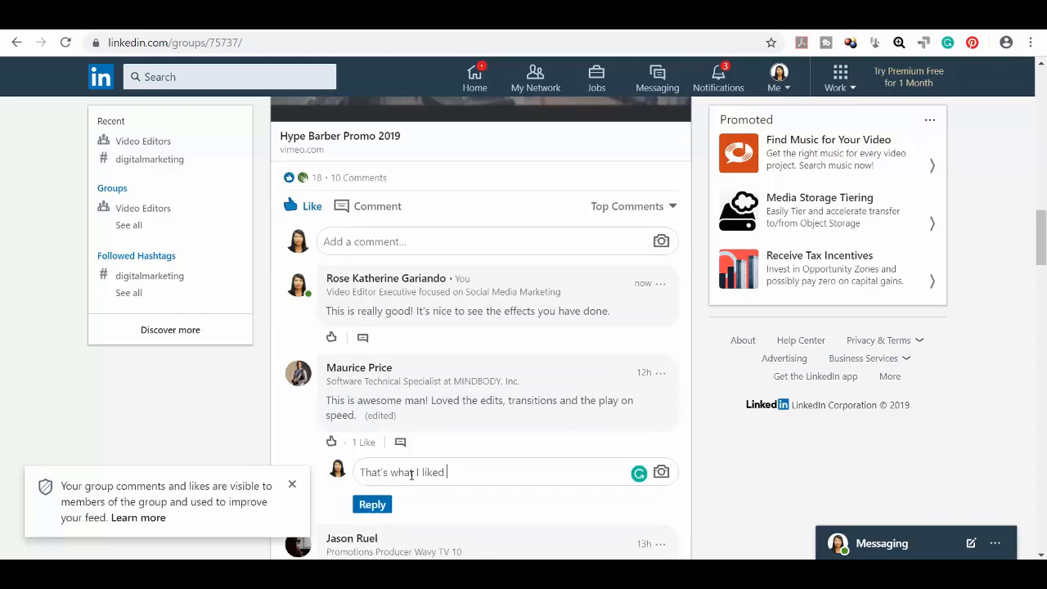
text(here too :))
click(372, 505)
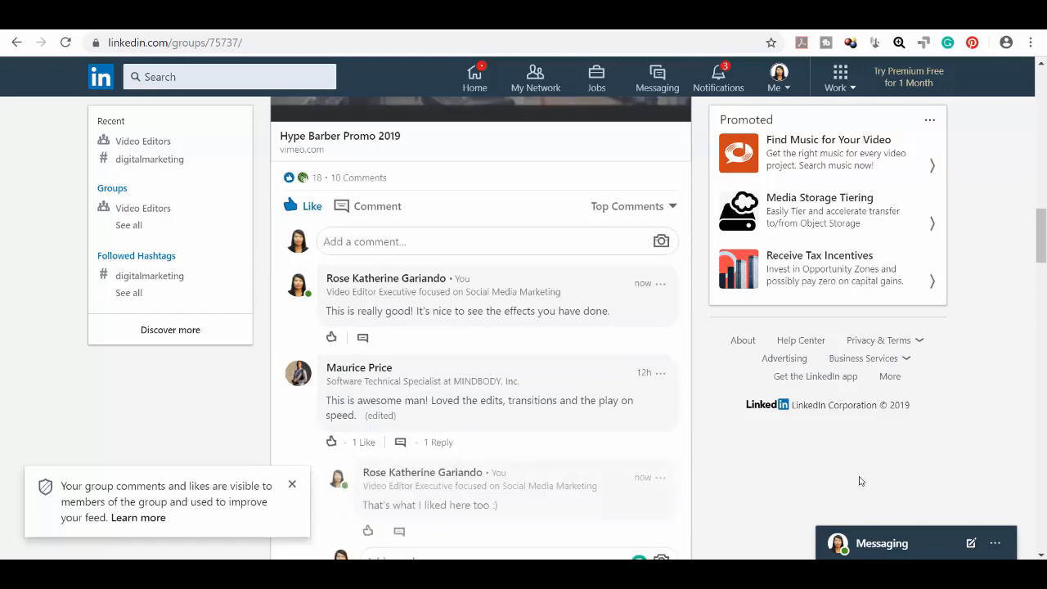
mouse_move(349, 372)
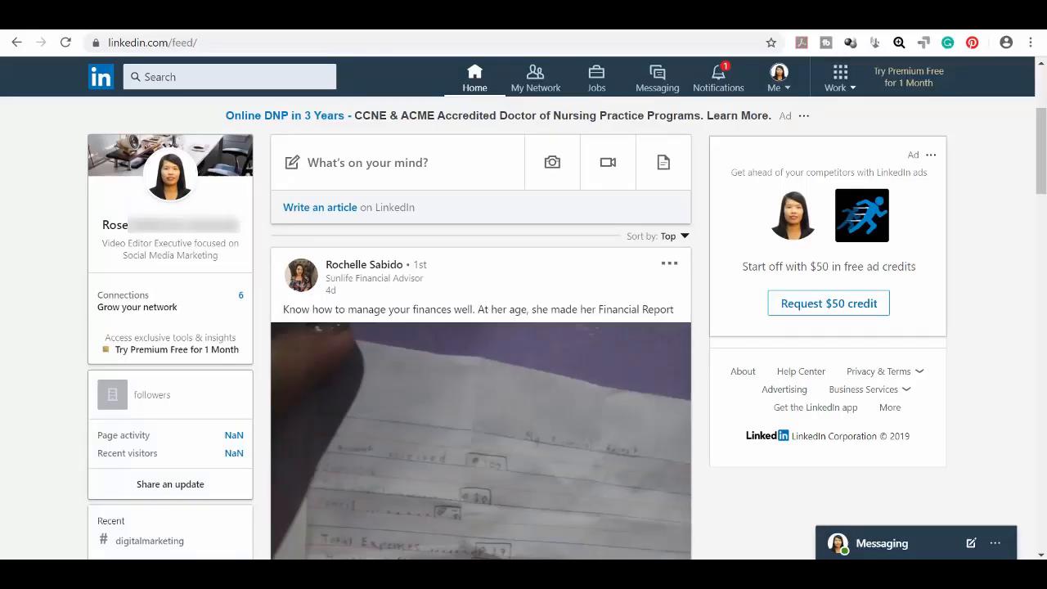
Step: Like the finances post and comment 'Wow! What a blessed child. At her age, she is taught well about finances.'
scroll(1040, 188, down, 2)
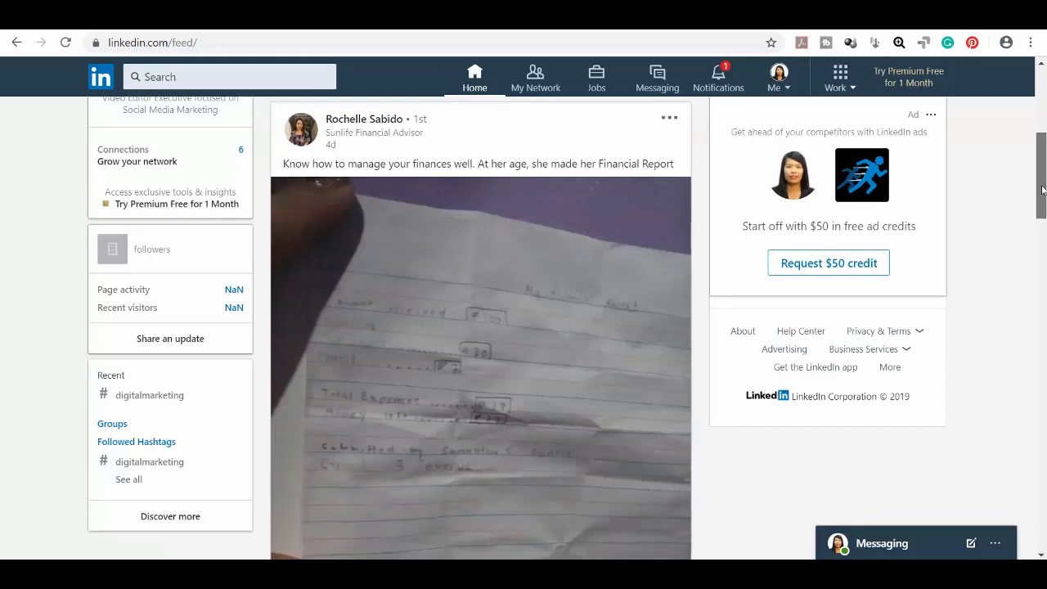
scroll(1041, 189, down, 3)
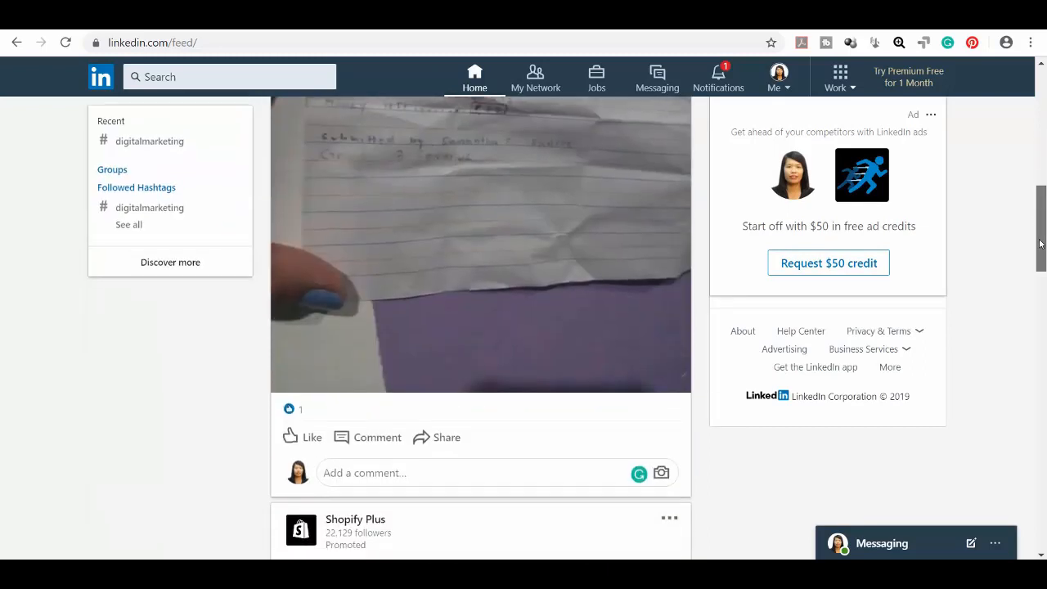
click(305, 444)
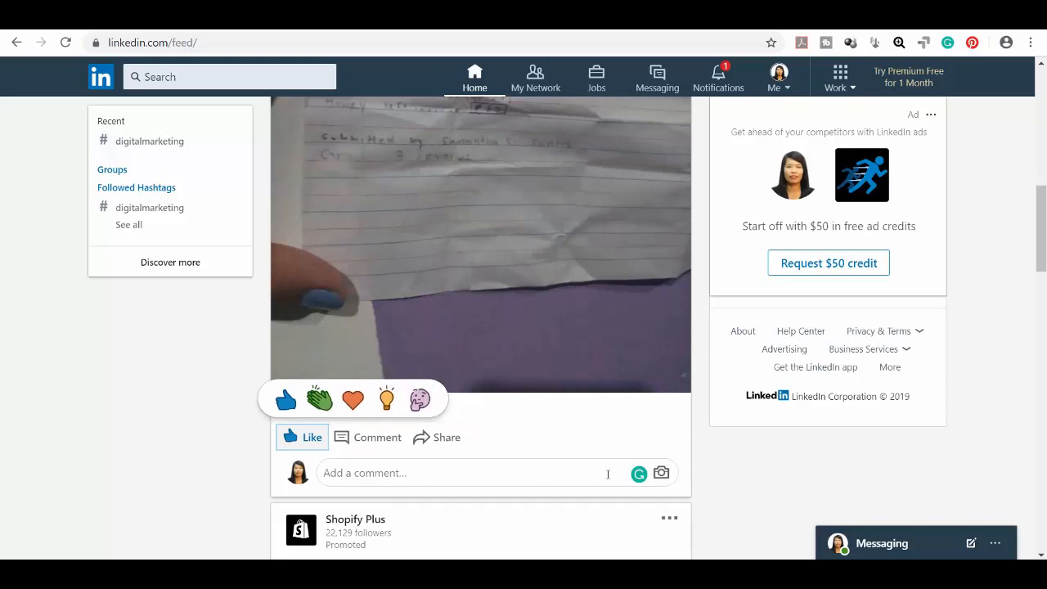
click(390, 447)
text(Wow! What a blessed child. At her age, she is taught well about finances.)
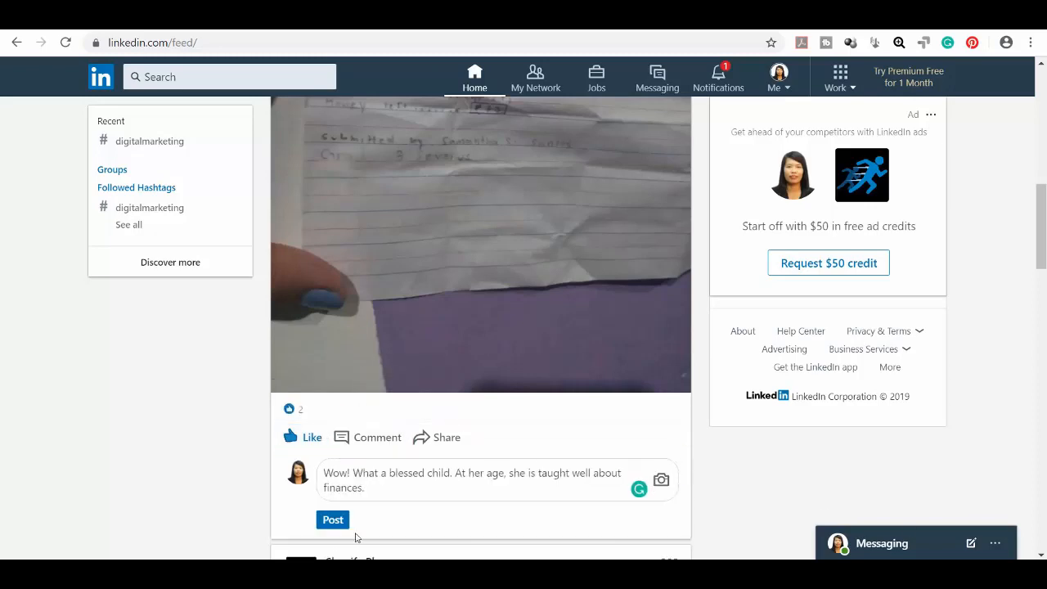
click(334, 520)
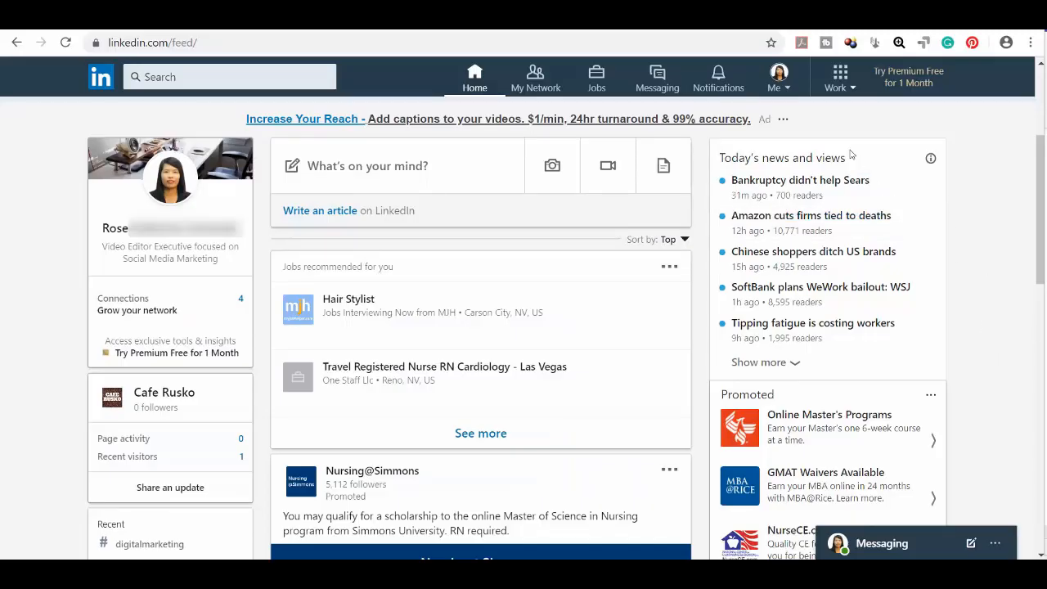
Step: Browse your first connection's connections and open the 2nd-degree Human Resources | Recruitment profile
click(168, 232)
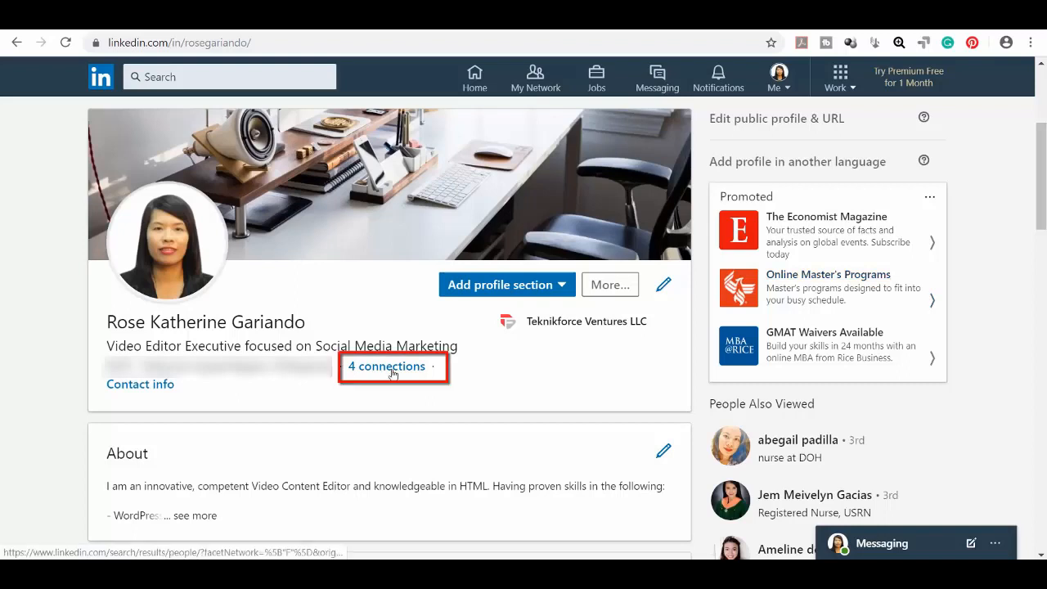
click(391, 367)
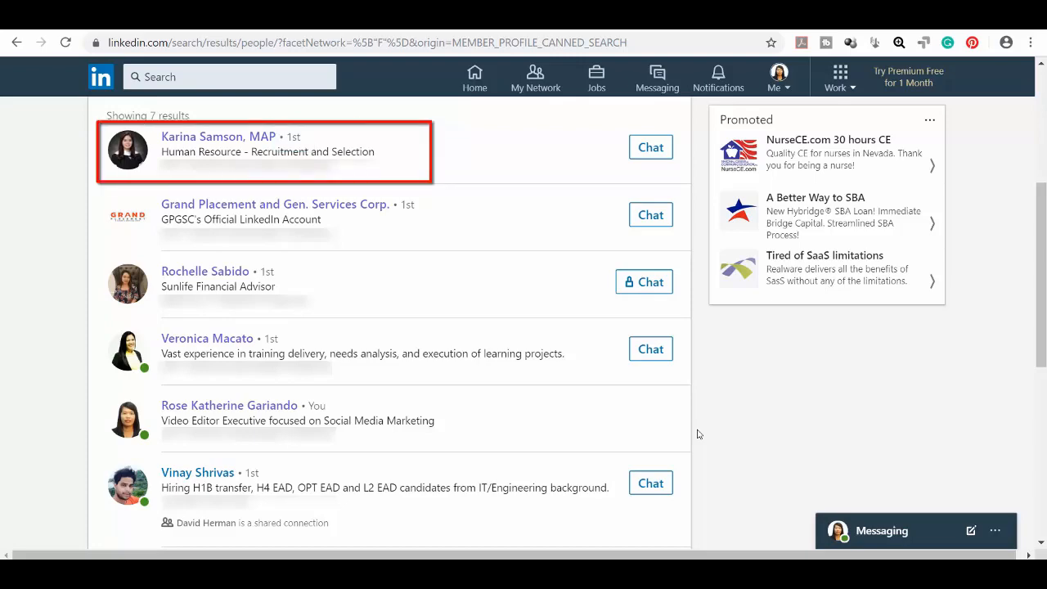
click(266, 136)
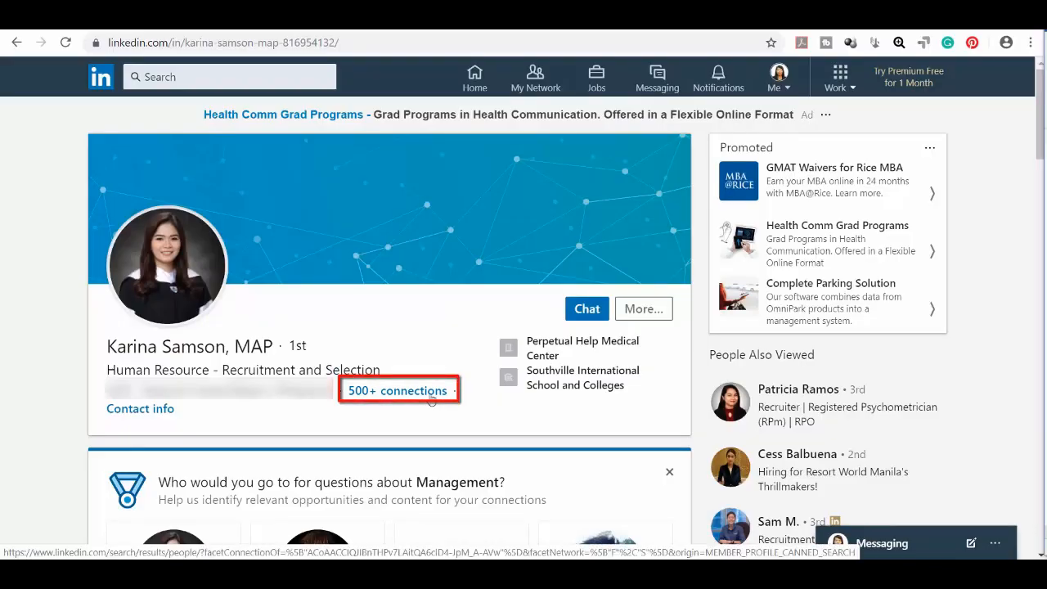
click(431, 395)
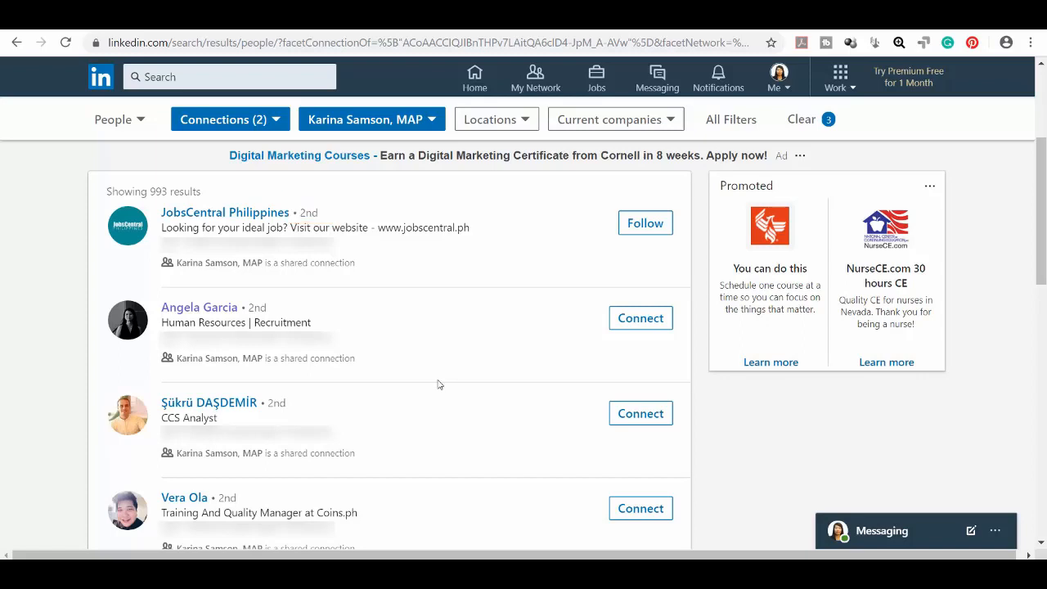
scroll(438, 380, down, 2)
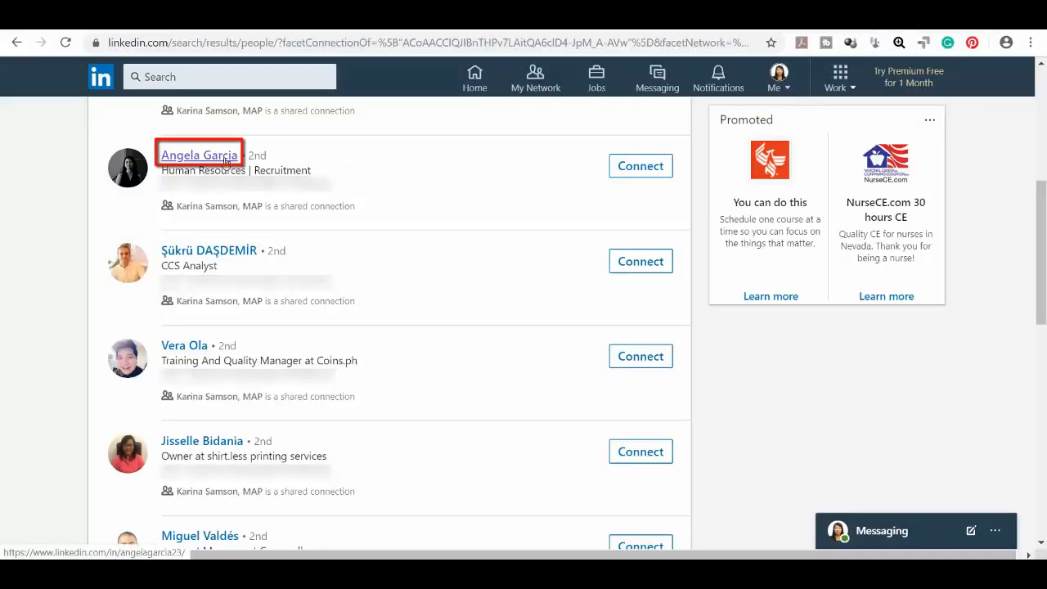
click(227, 161)
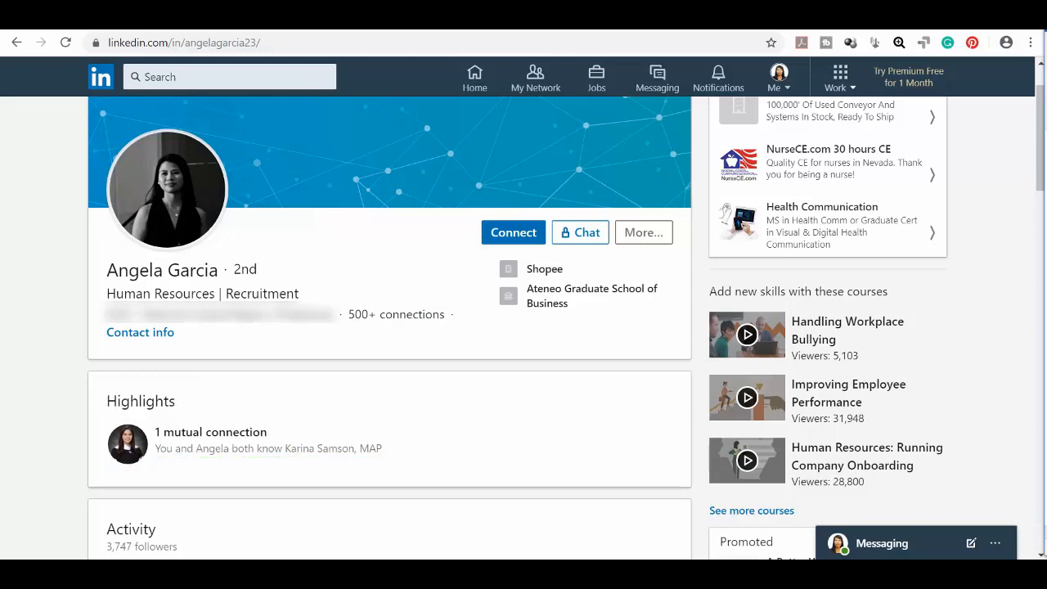
Step: Find the mutual connection from the recruiter's Highlights and start a chat with them
click(328, 455)
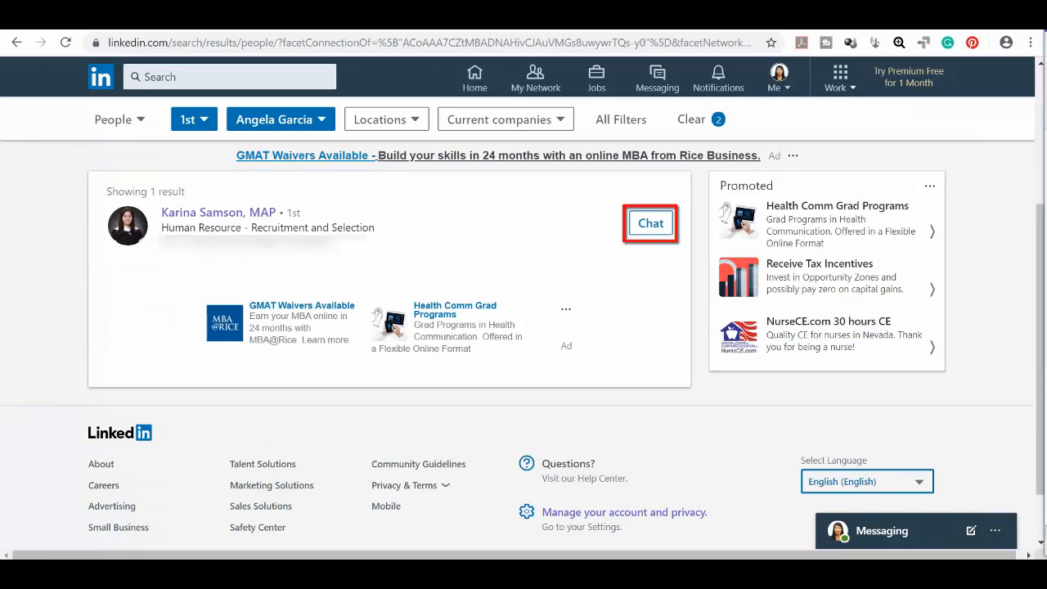
click(654, 227)
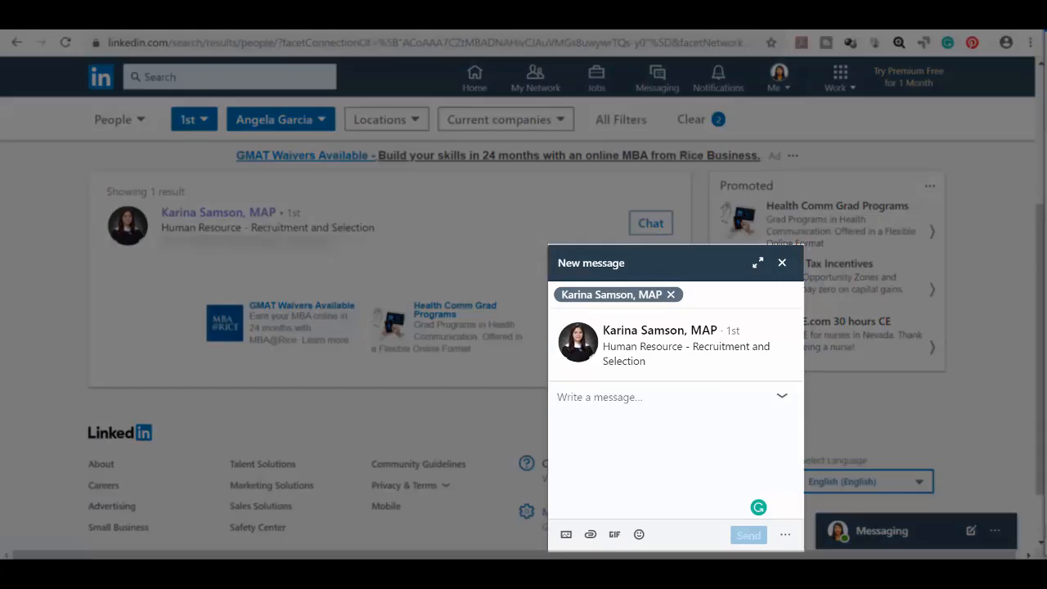
Step: Paste the prepared introduction request with its draft intro into the message and review it
click(618, 411)
key(ctrl+v)
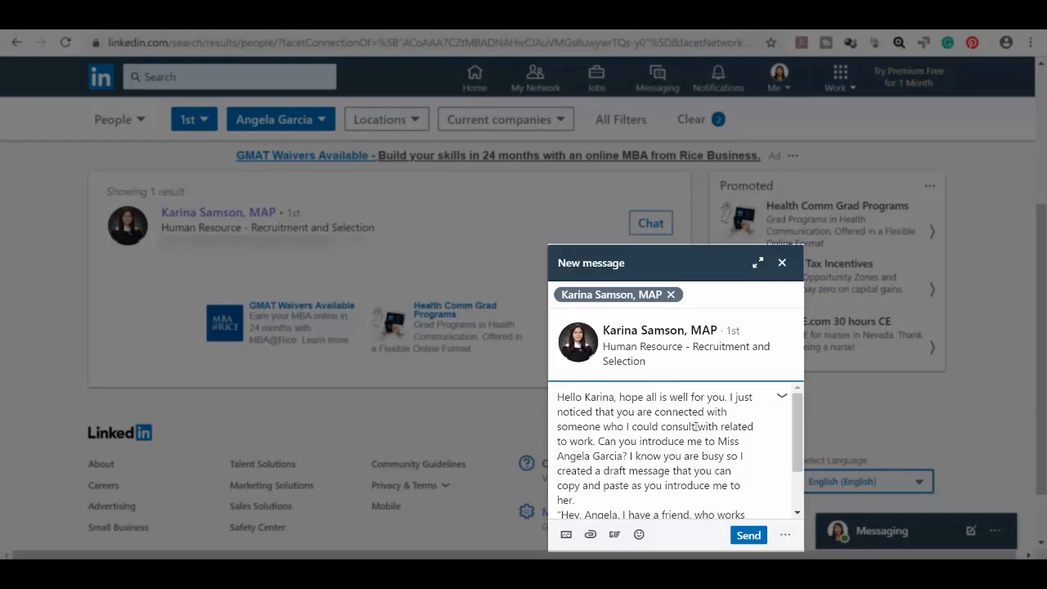
drag(799, 430, 799, 431)
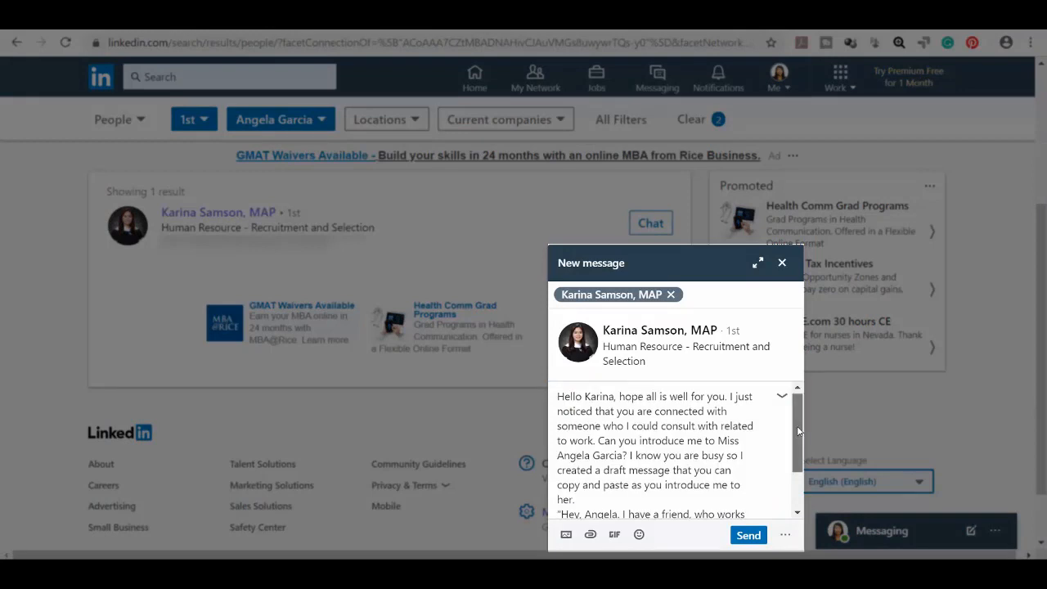
drag(799, 431, 800, 468)
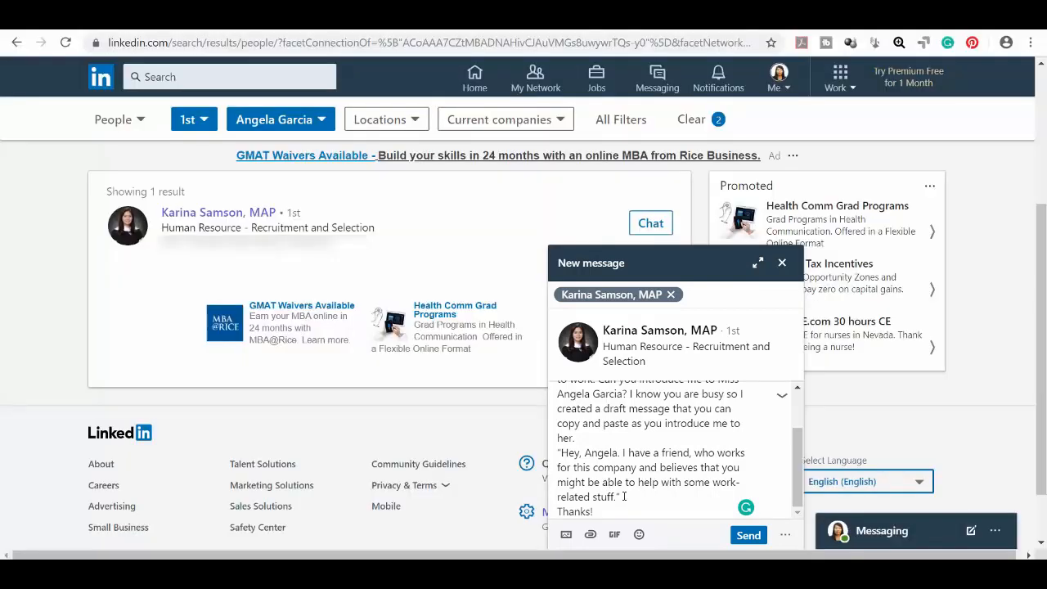
click(667, 497)
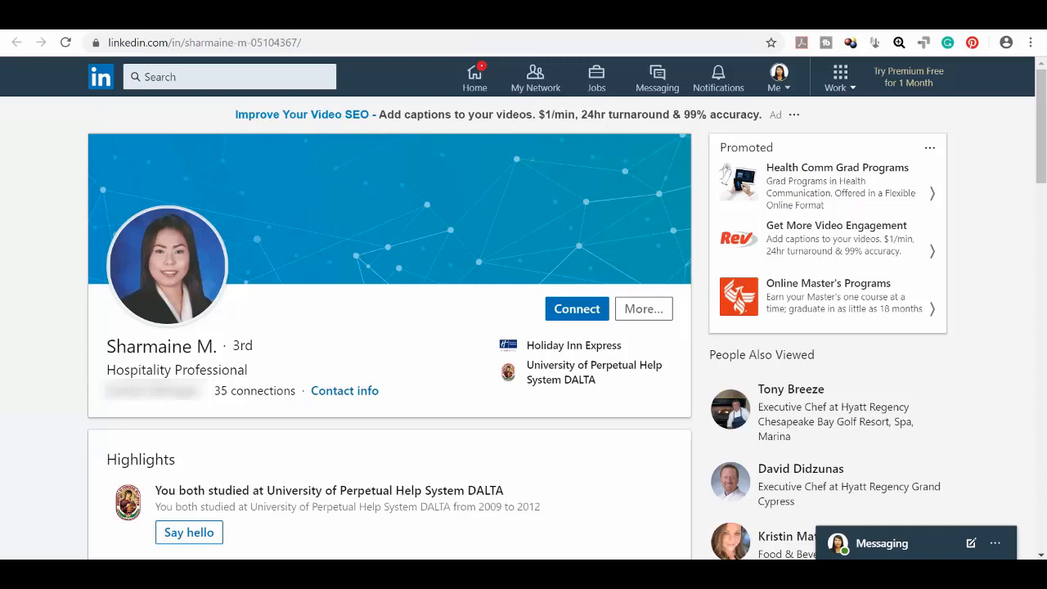
Step: Send the Hospitality Professional a connection invitation with a note about attending the same university
click(601, 319)
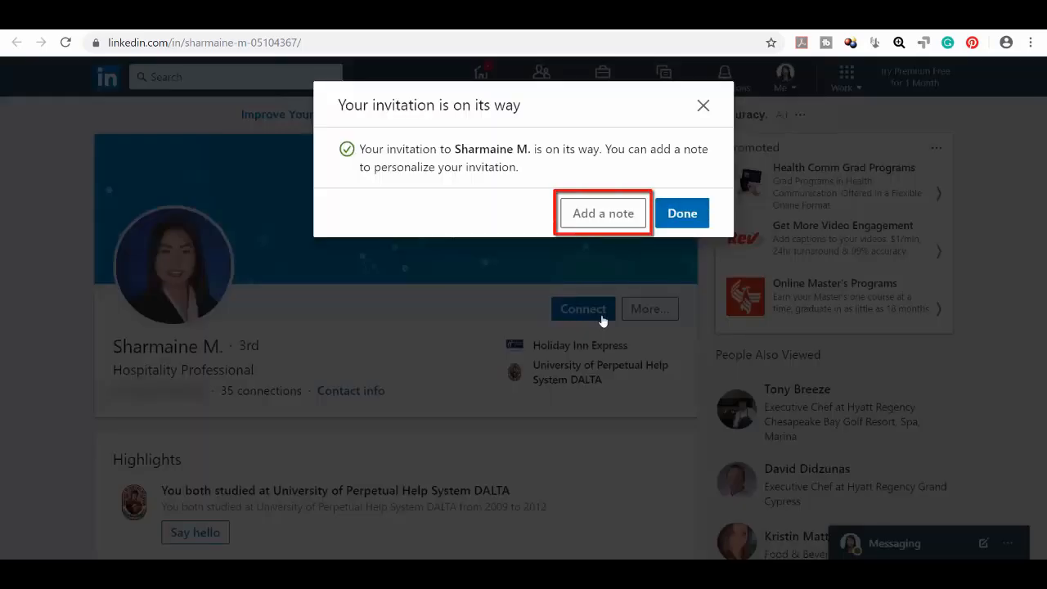
click(603, 213)
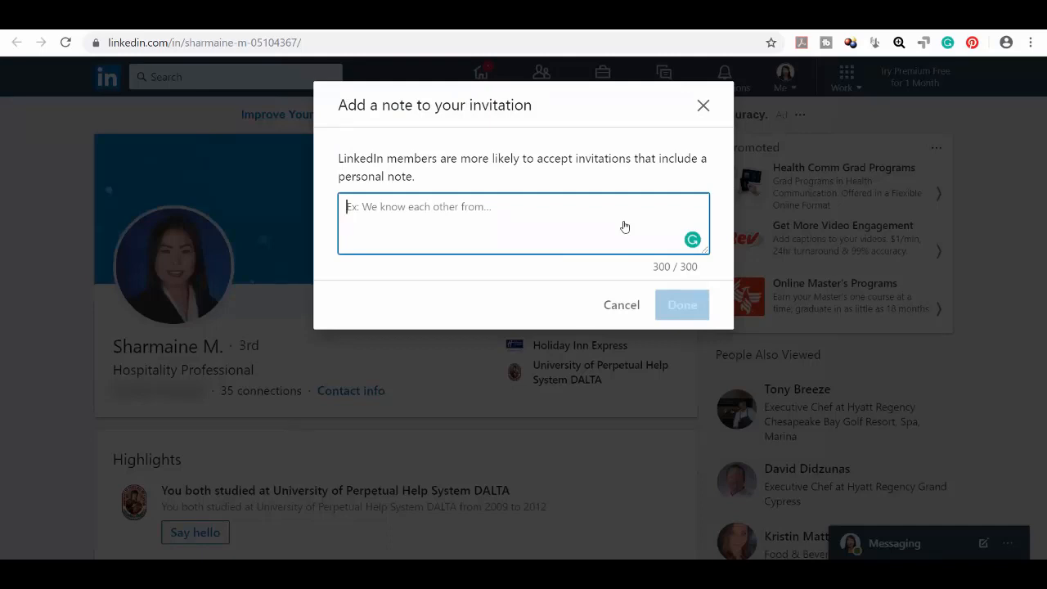
text(Hello Sharmaine! I notice that we are from the same University and I am looking forward to connecting with you here on LinkedIn. Have a great day!)
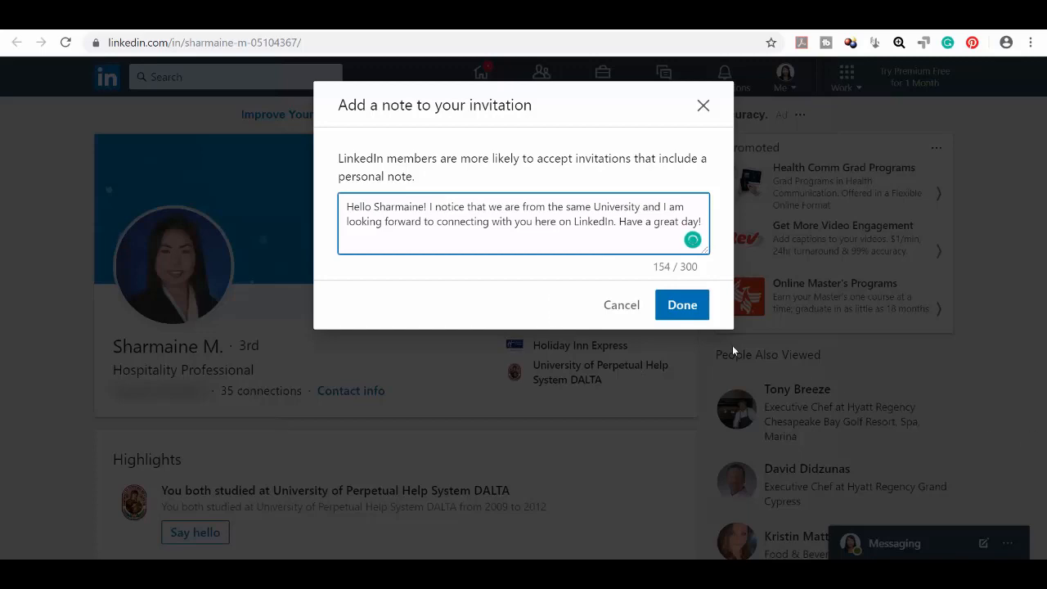
click(699, 315)
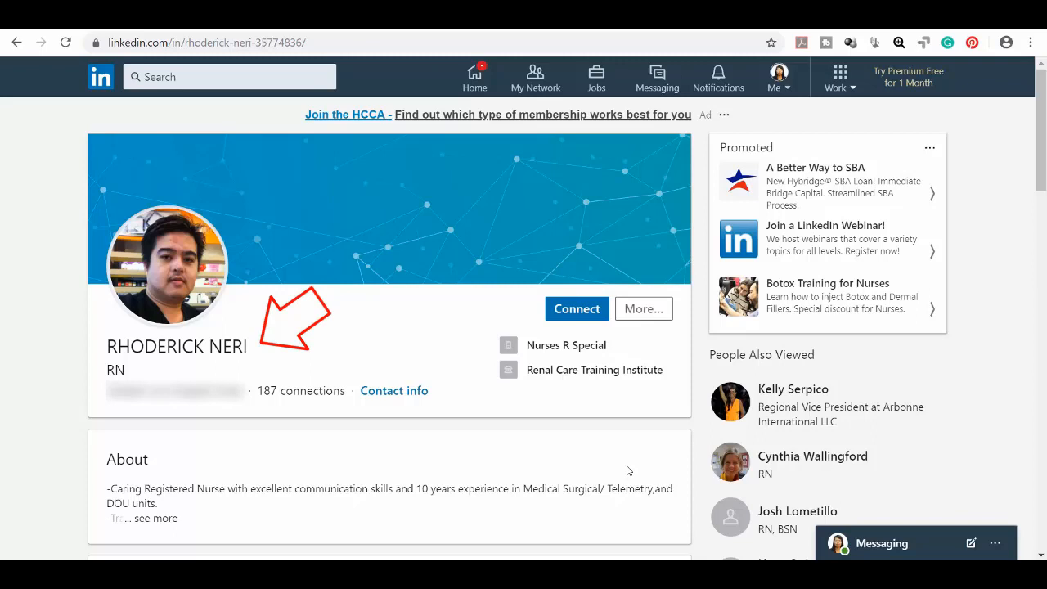
Step: Invite the registered nurse to connect and add a personal note to the invitation
click(576, 310)
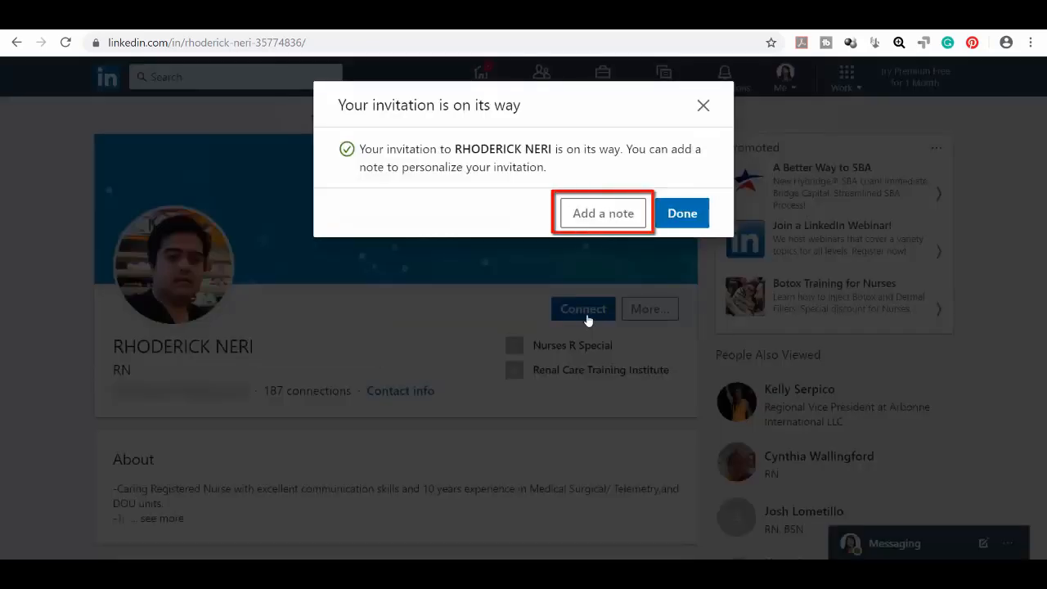
click(610, 215)
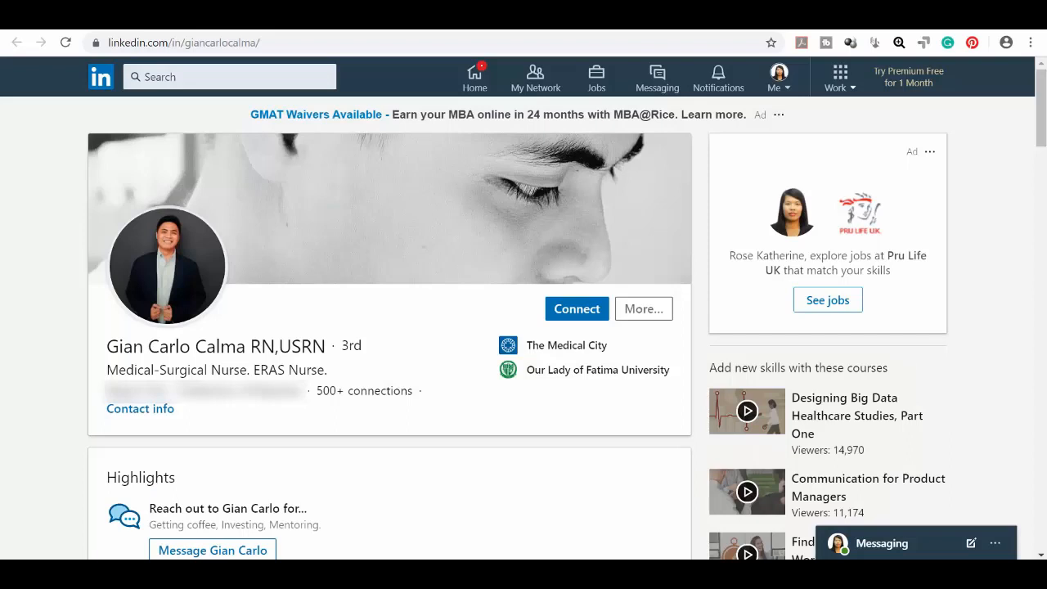
Step: Try chatting with the 3rd-degree nurse, then view all Premium plans, including Premium Career at $29.99/month
click(643, 308)
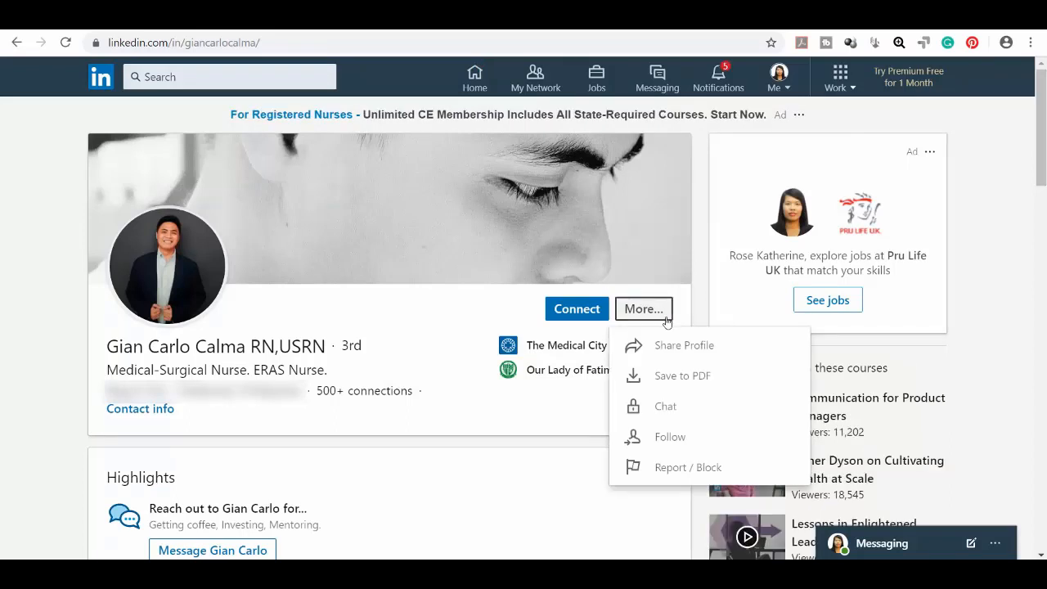
click(696, 411)
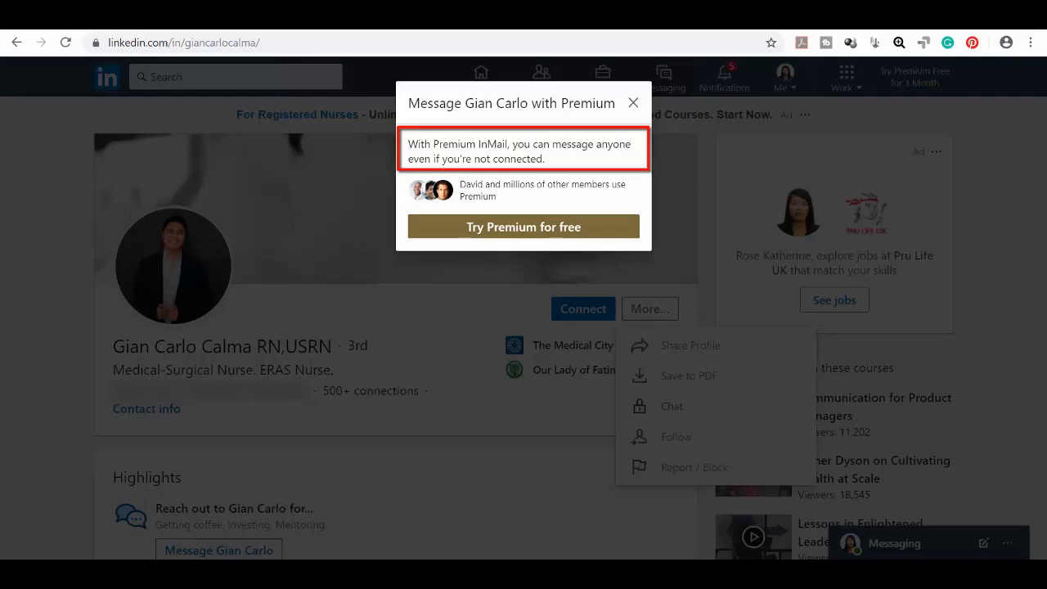
click(523, 227)
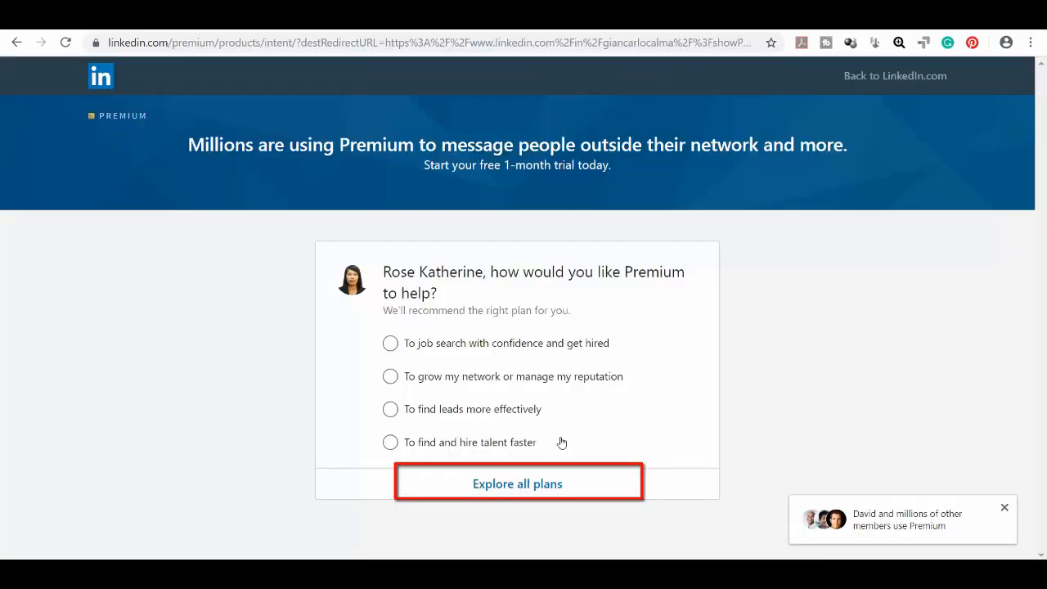
click(537, 486)
scroll(269, 442, down, 5)
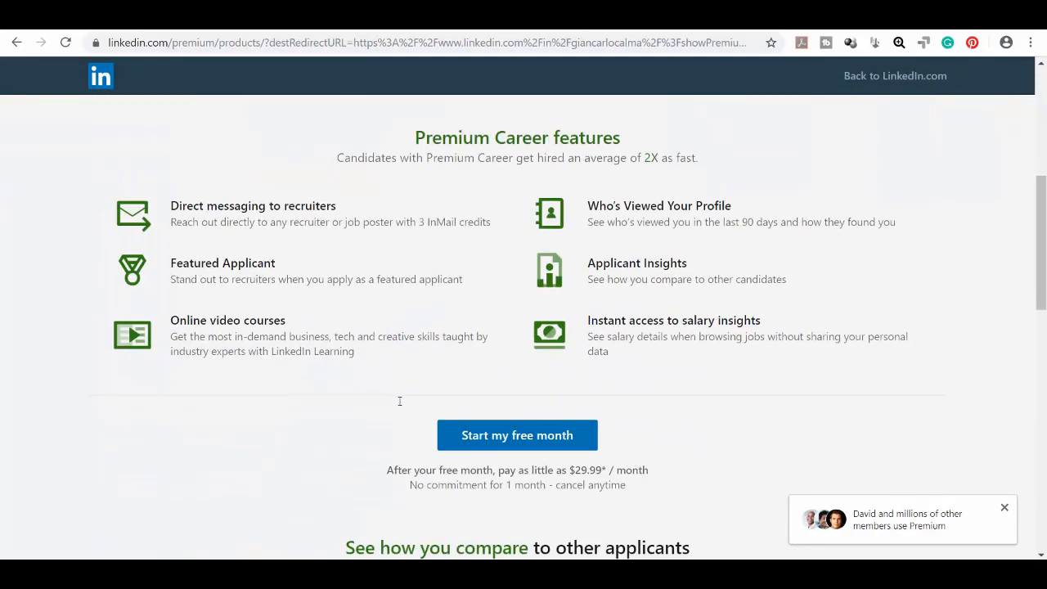
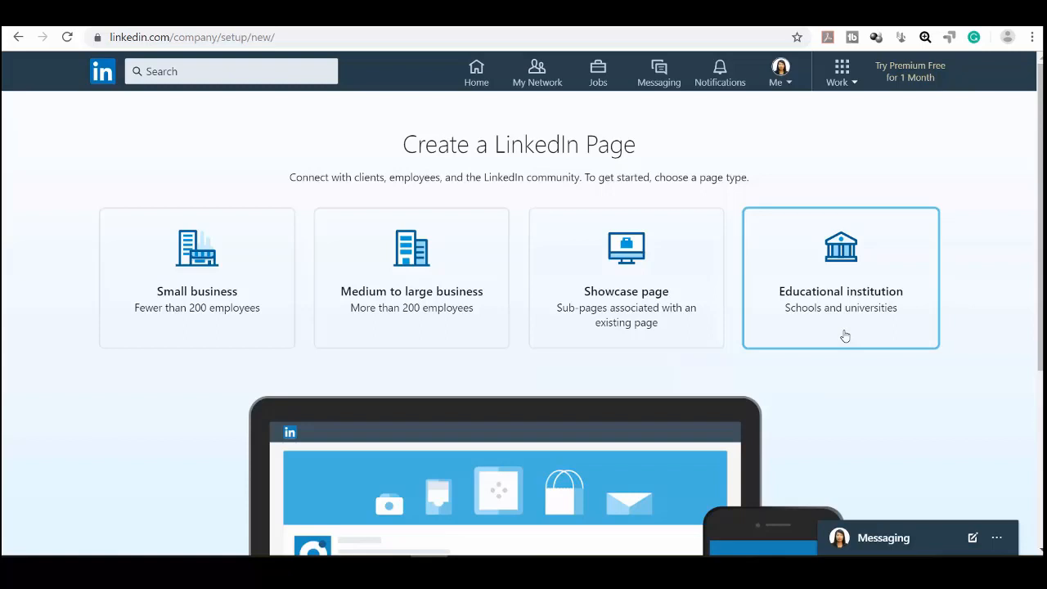
click(248, 329)
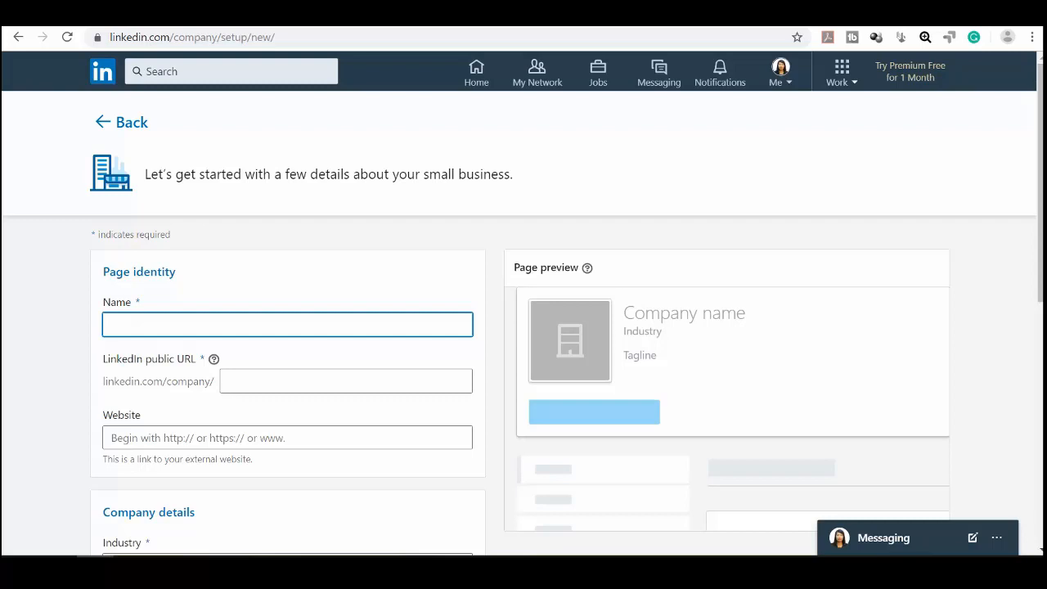
text(Cafe Rusko)
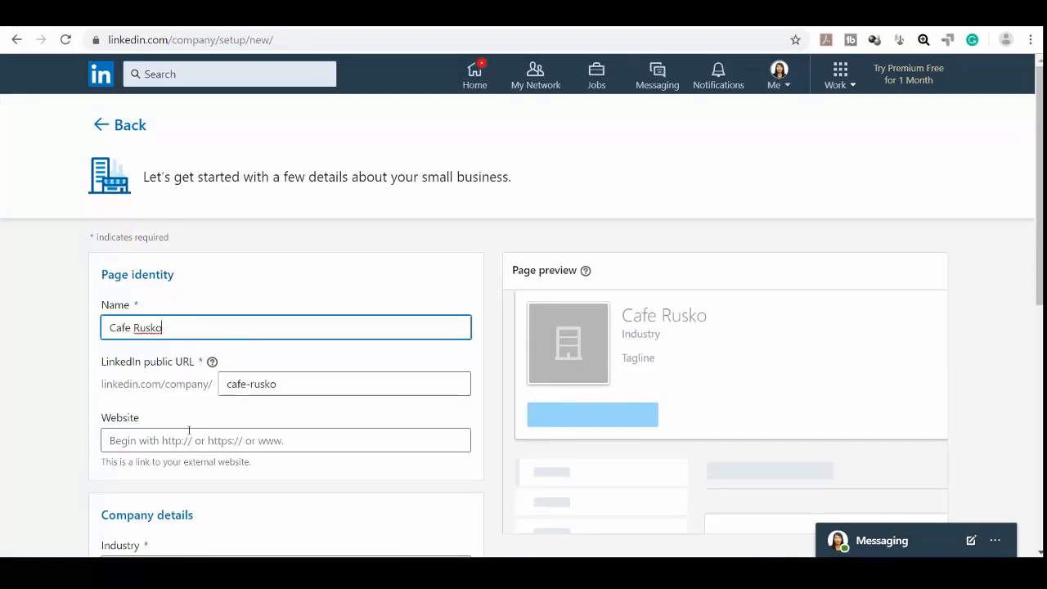
click(186, 437)
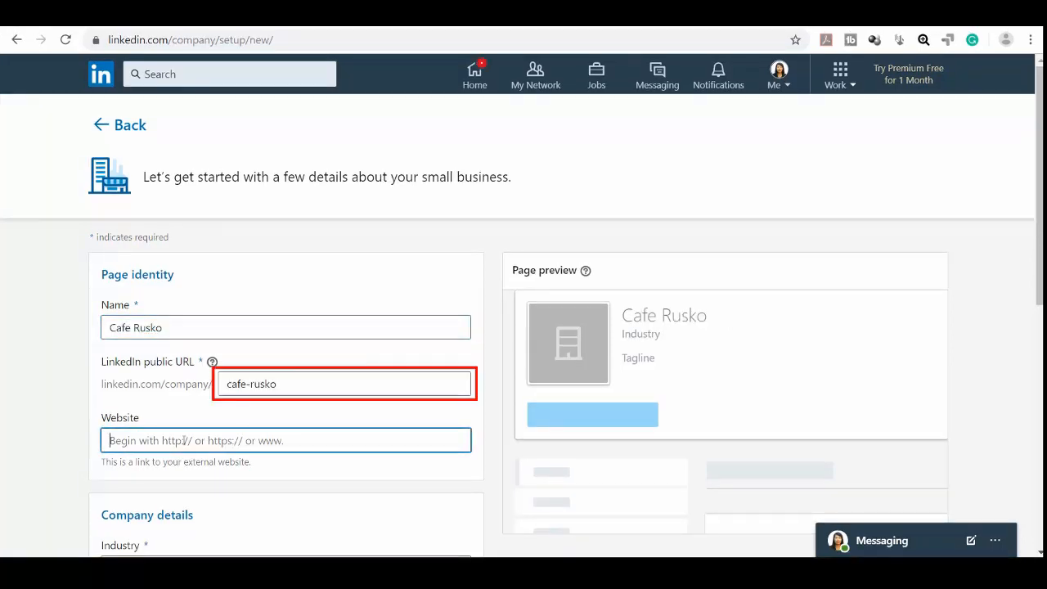
text(www.cafe)
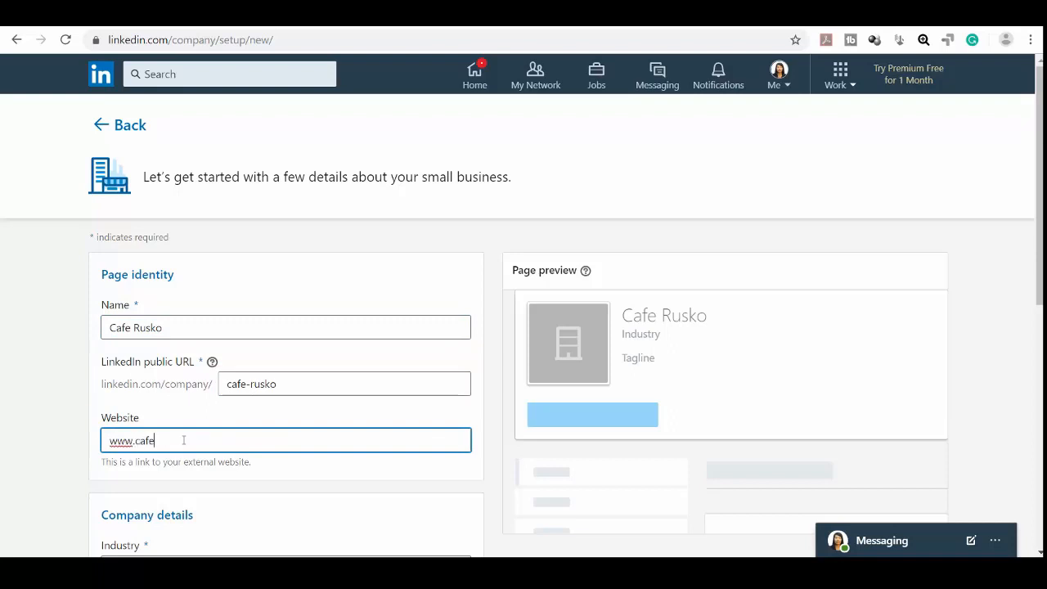
text(rusko.com)
Step: Choose Food Production, 11–50 employees and Privately held, confirm authority, and create the page
scroll(184, 440, down, 3)
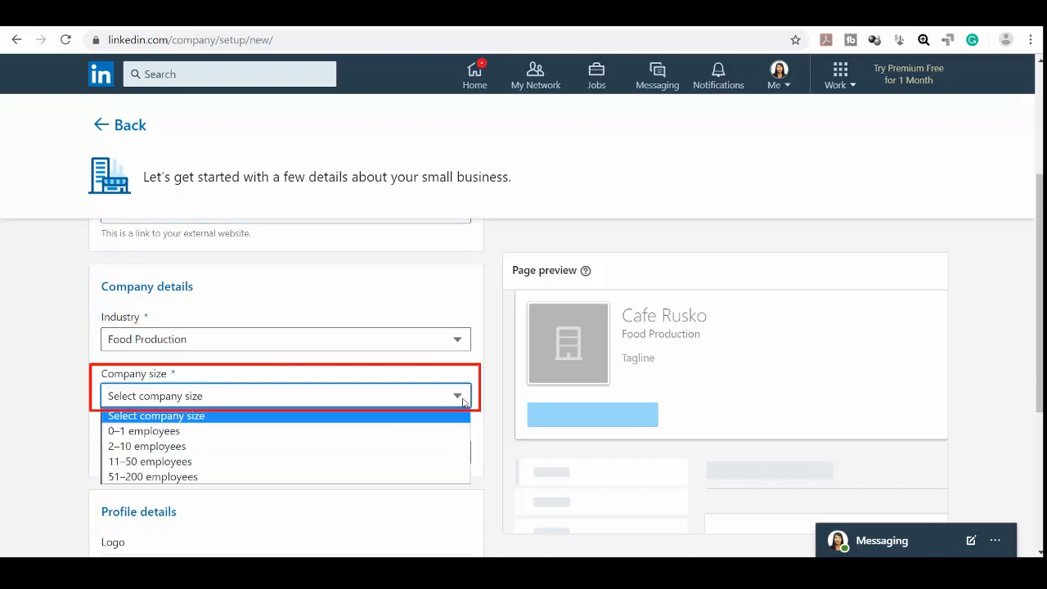
click(425, 396)
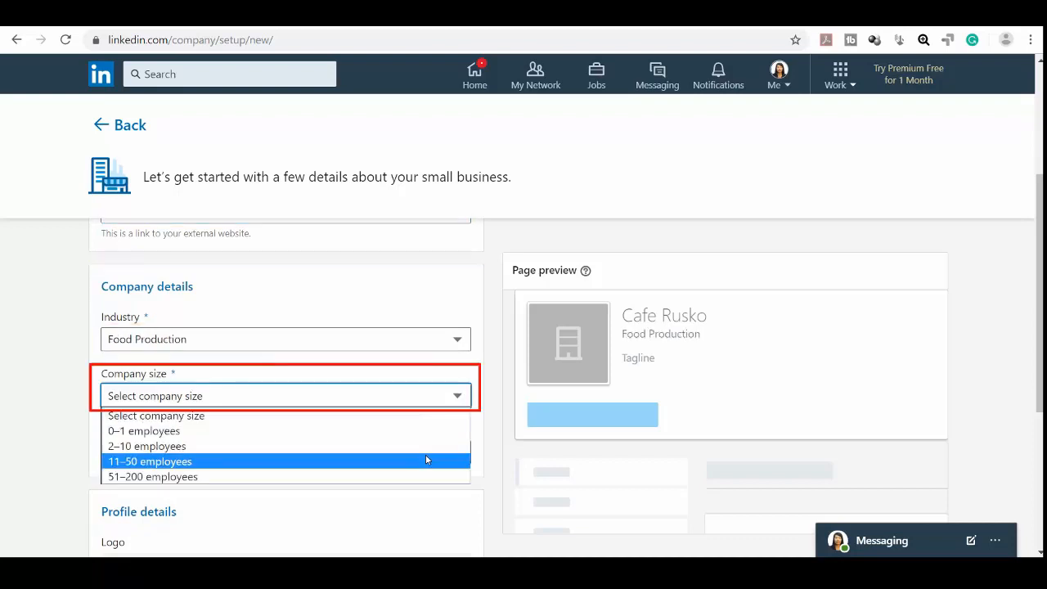
click(425, 461)
click(426, 452)
click(330, 417)
scroll(1010, 438, down, 3)
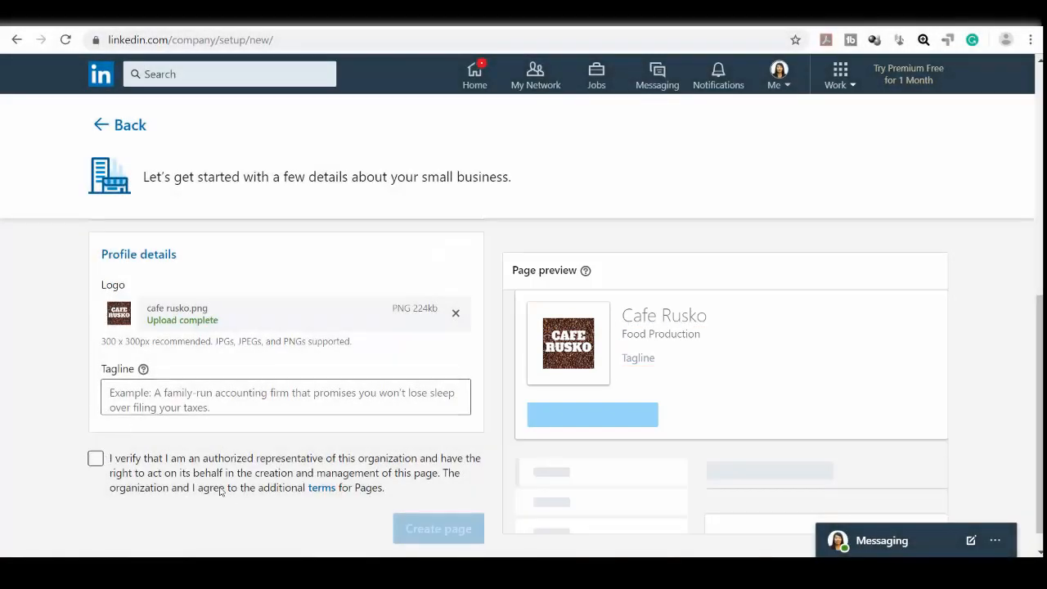
click(96, 458)
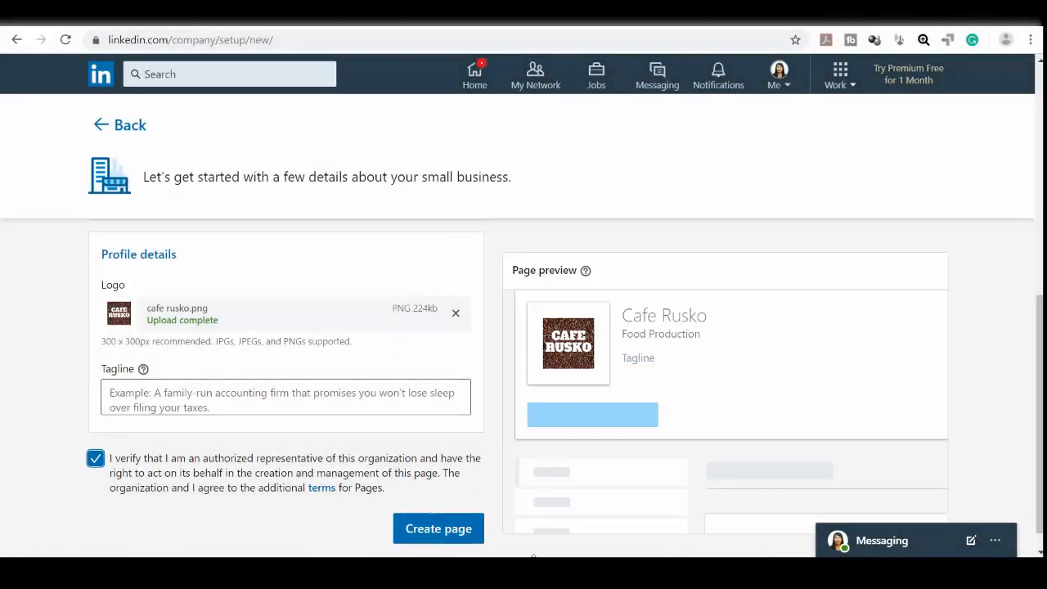
click(456, 534)
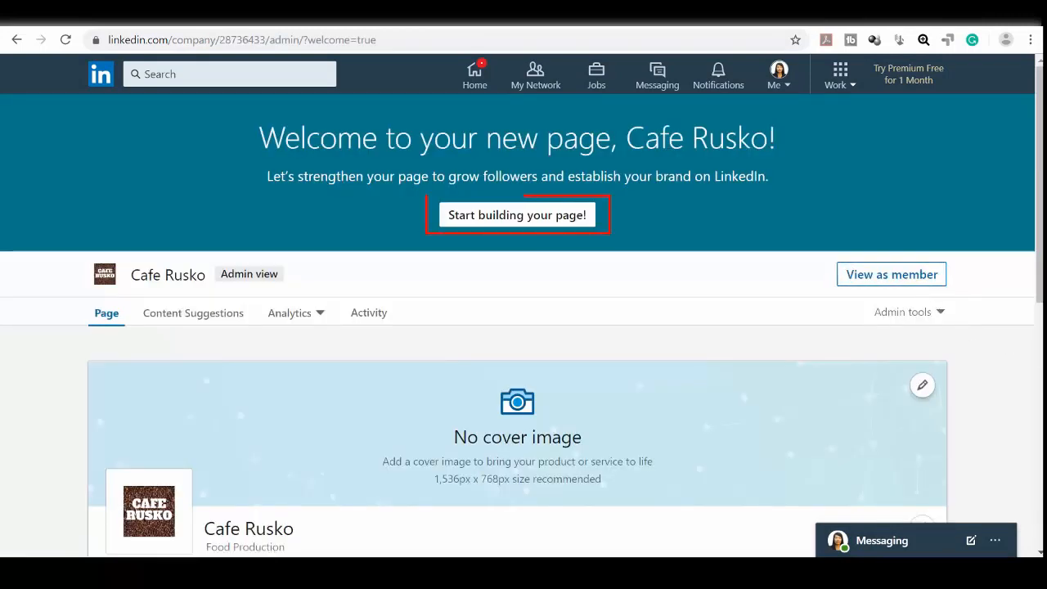
Step: Paste the prepared coffee-lover tagline into the page's Tagline field and save it
click(591, 223)
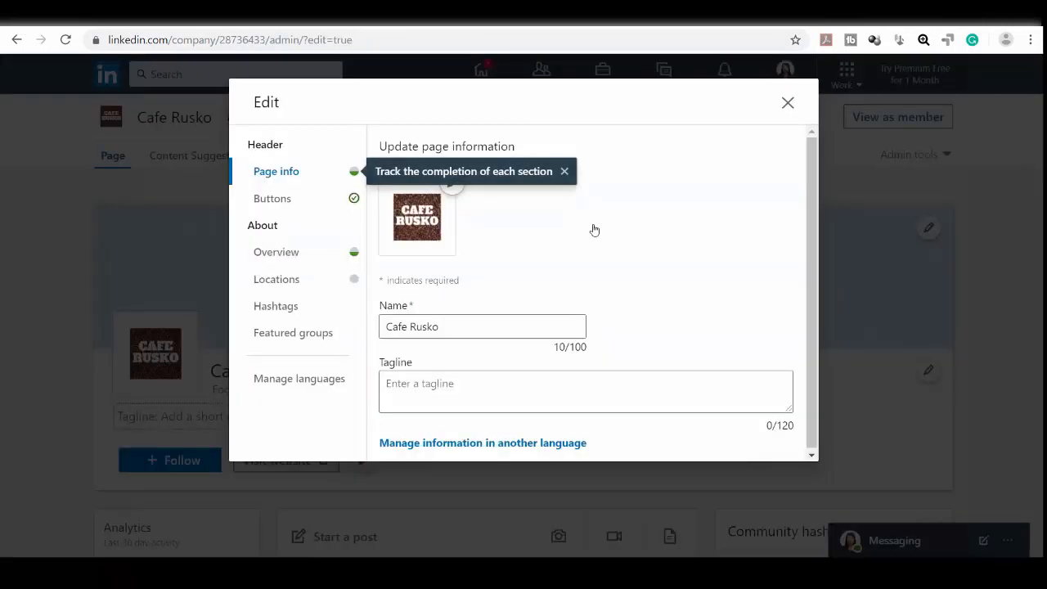
click(290, 172)
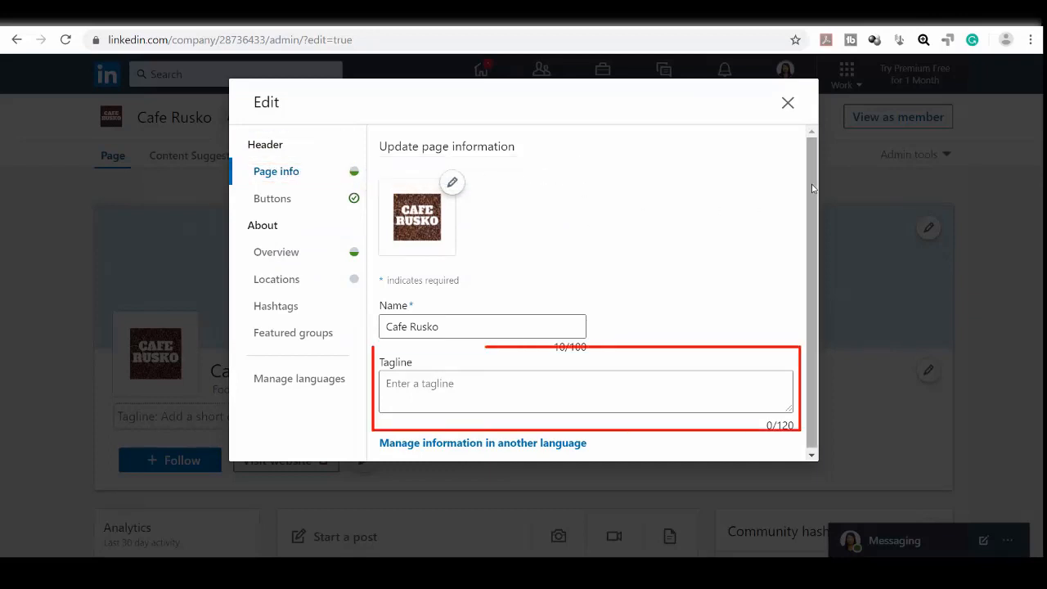
drag(811, 190, 811, 221)
click(546, 384)
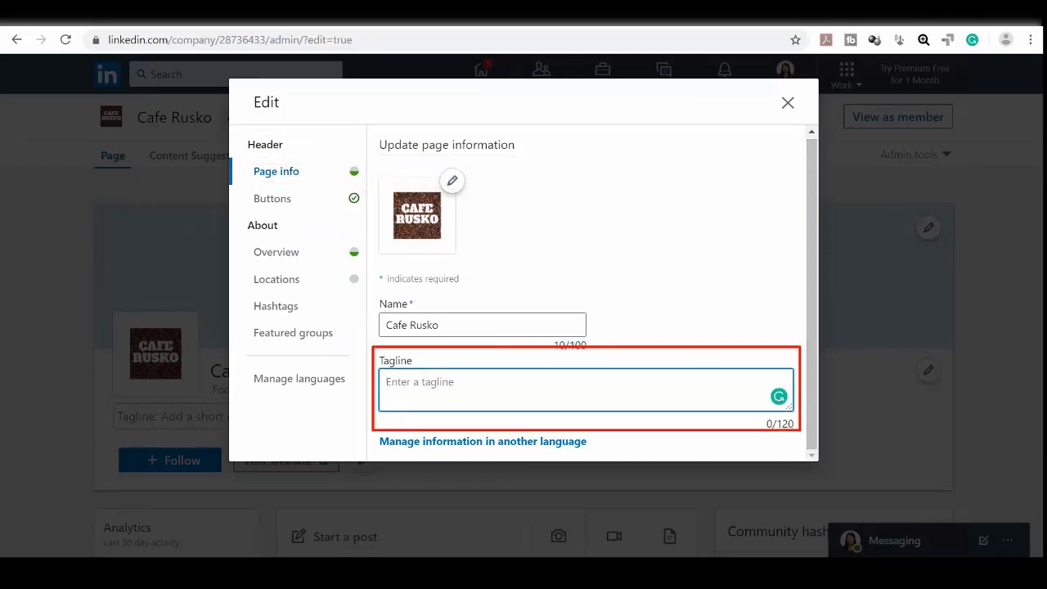
key(alt+Tab)
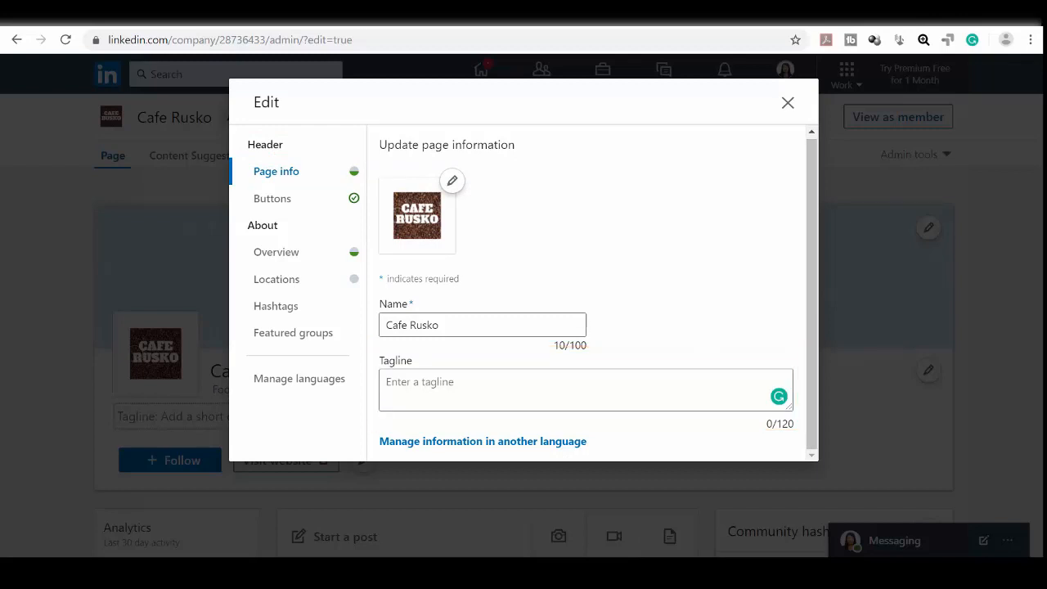
click(503, 396)
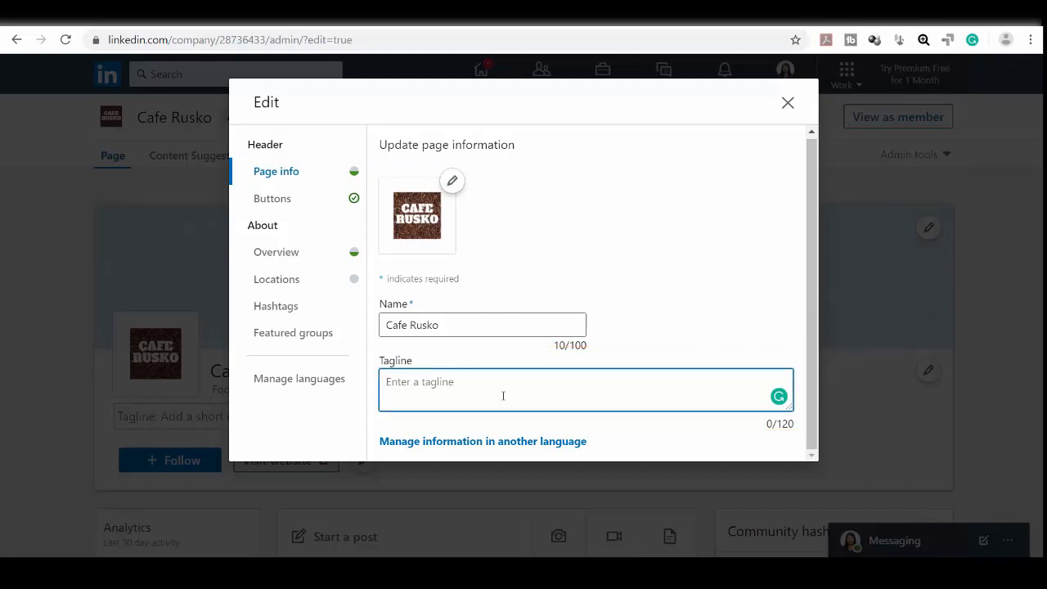
text(Providing Good Vibes and distinguished Coffee aroma for people on the go | The Coffee Lover's Den #CoffeeLoversDen)
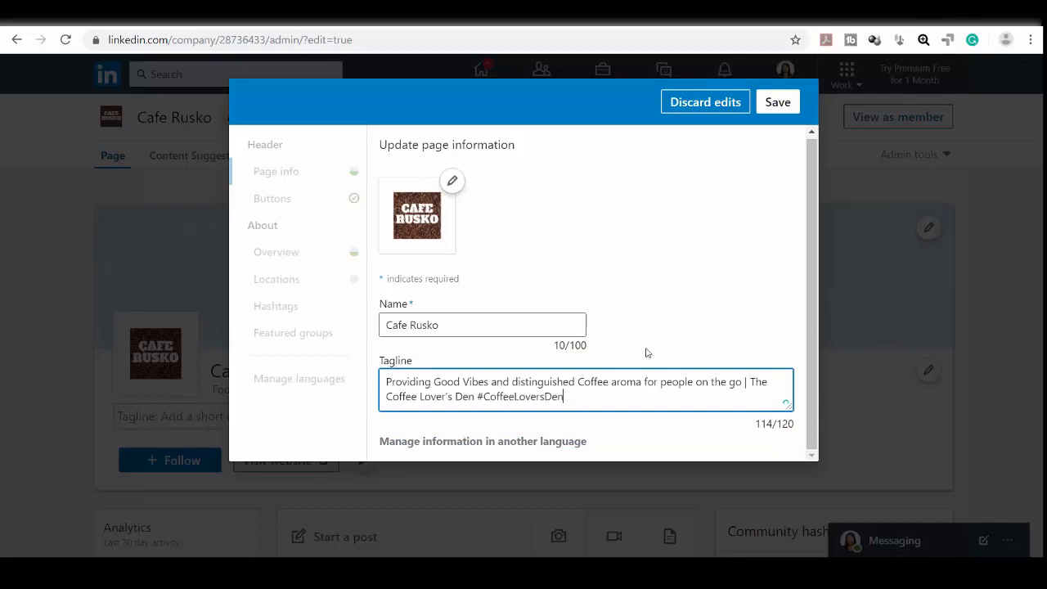
click(780, 108)
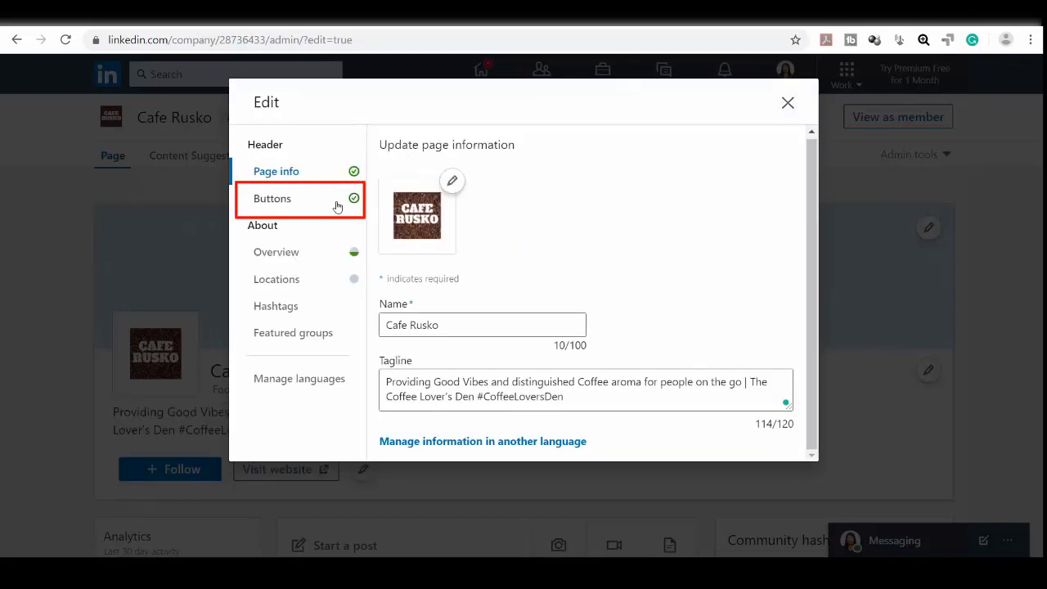
click(337, 207)
click(773, 190)
click(407, 292)
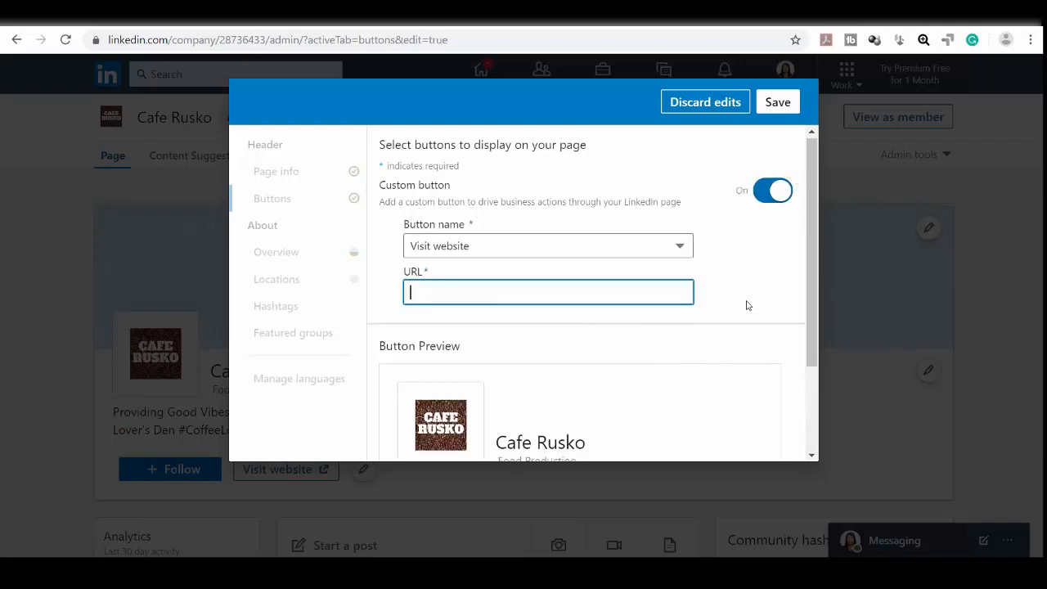
click(680, 247)
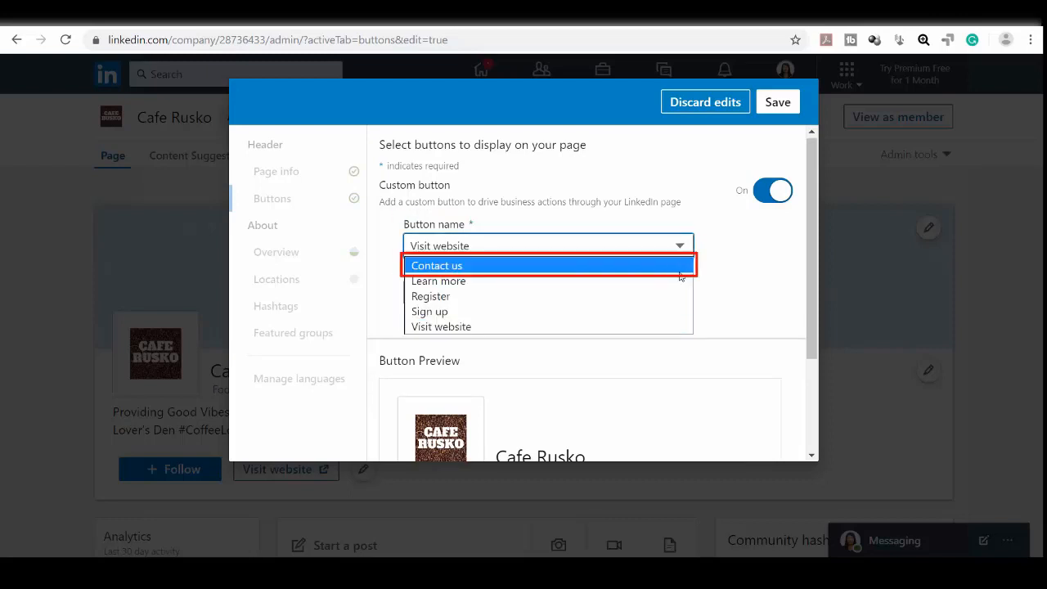
click(678, 327)
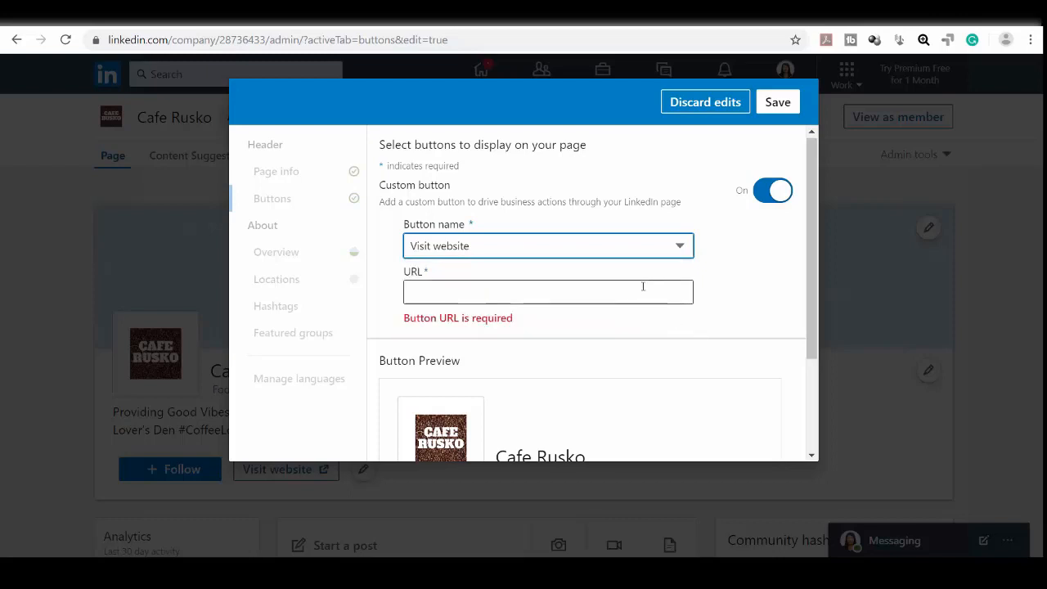
click(643, 286)
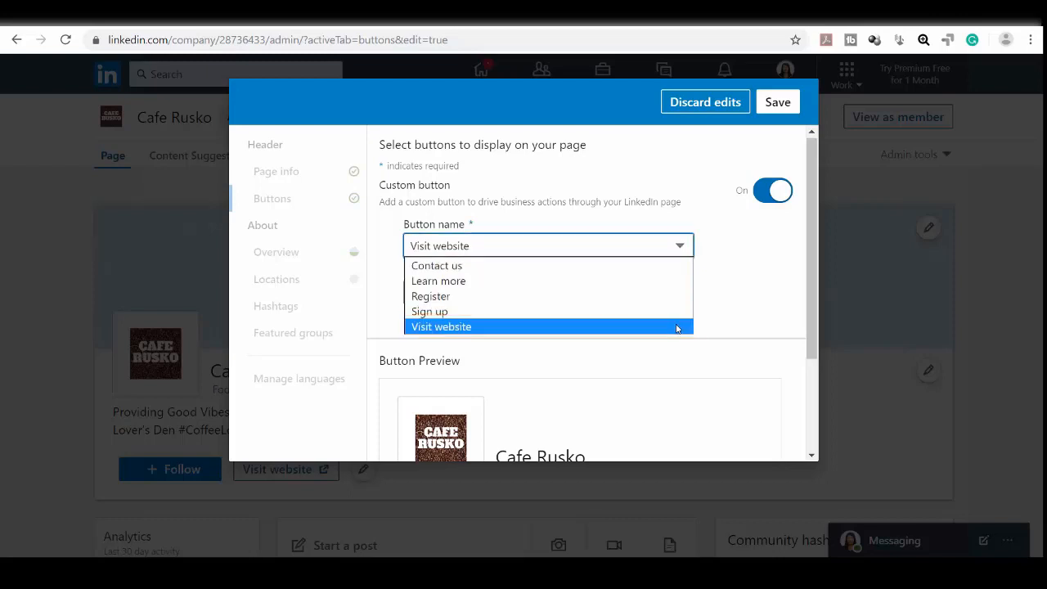
click(678, 327)
click(643, 286)
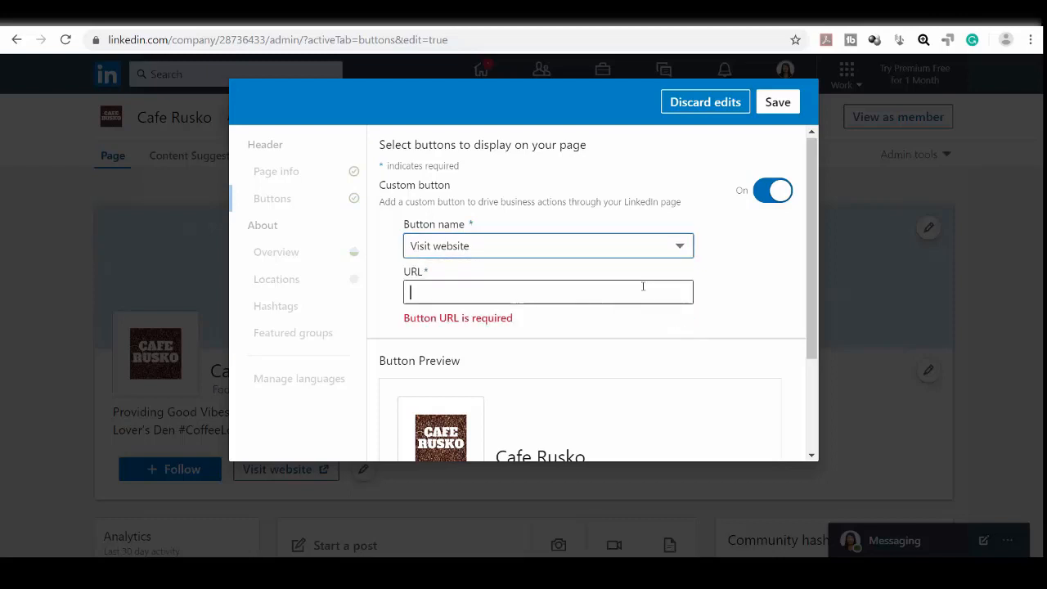
text(www.cafer)
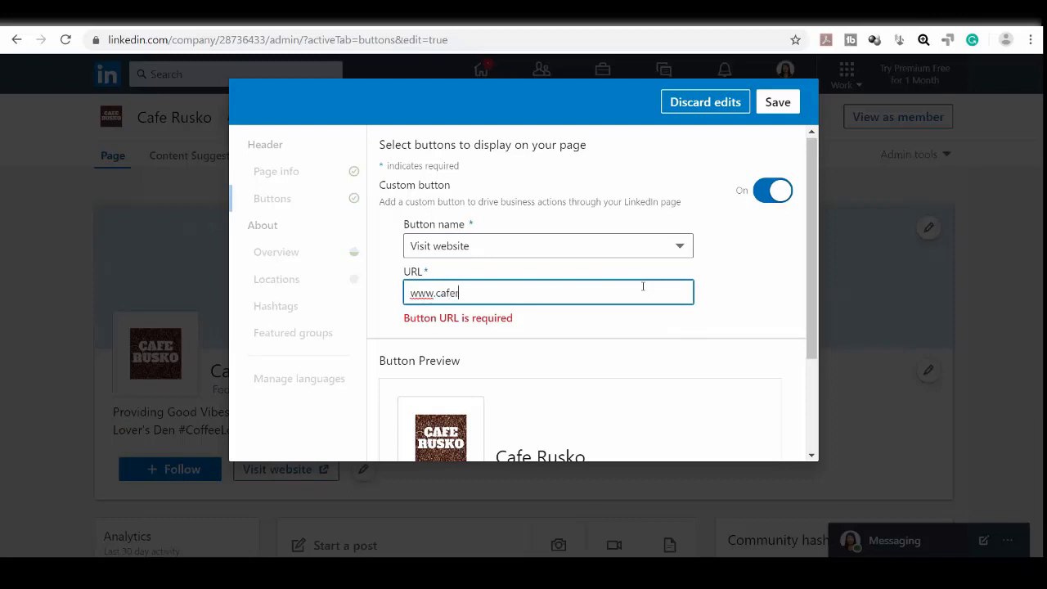
text(usko.com)
scroll(796, 362, down, 2)
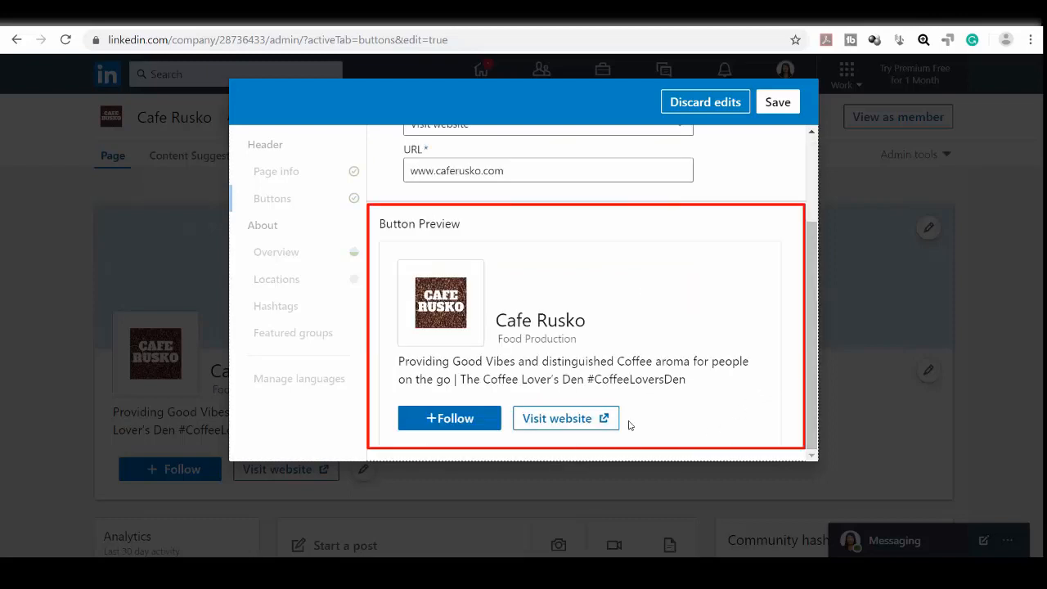
click(778, 101)
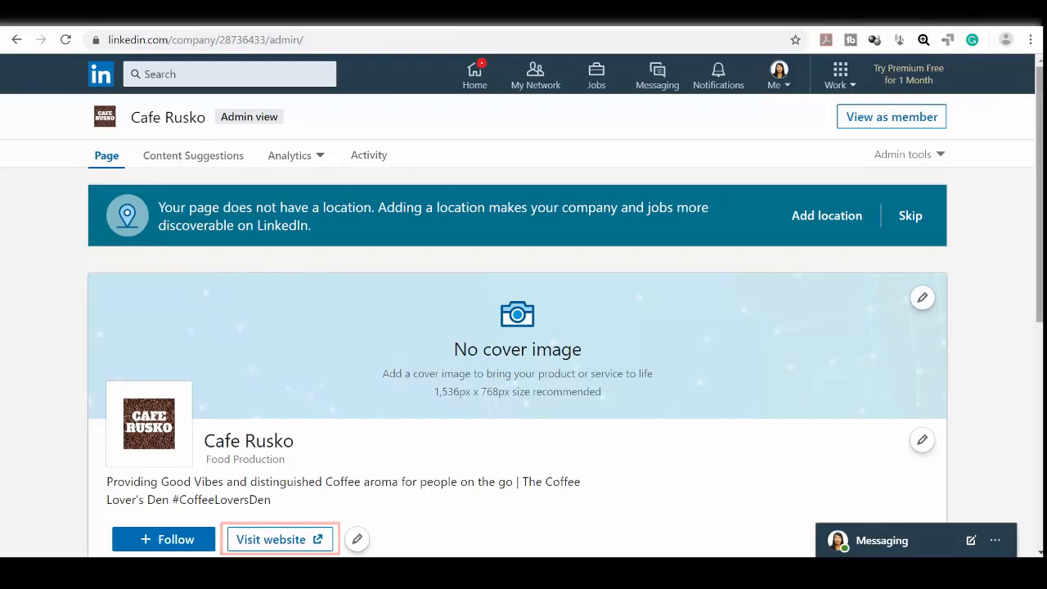
scroll(524, 368, down, 2)
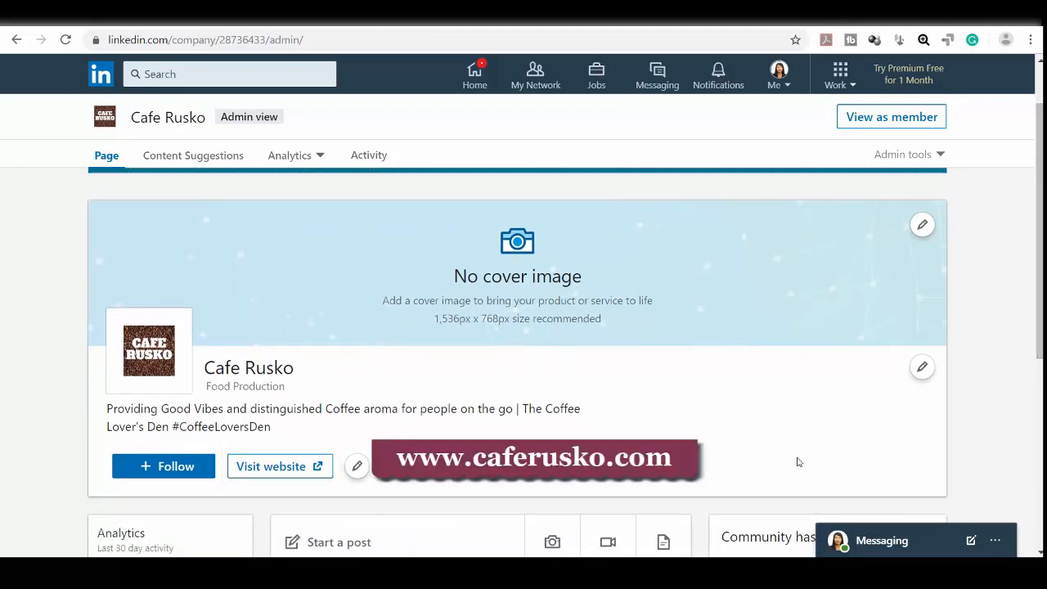
Step: Save the coffee-shop description and 2016 founding year, then start a new company location
click(922, 366)
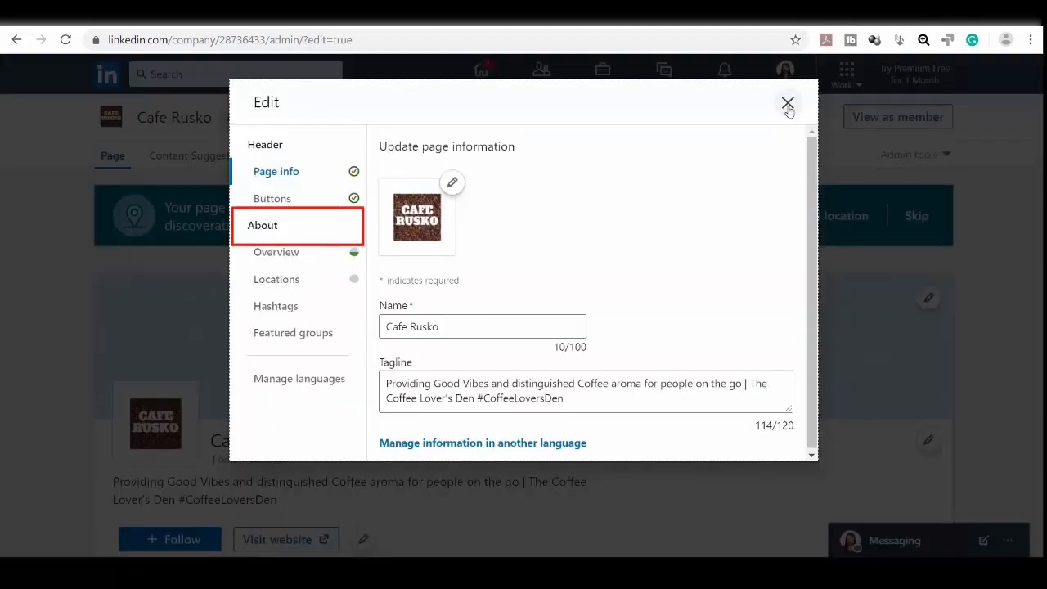
click(275, 254)
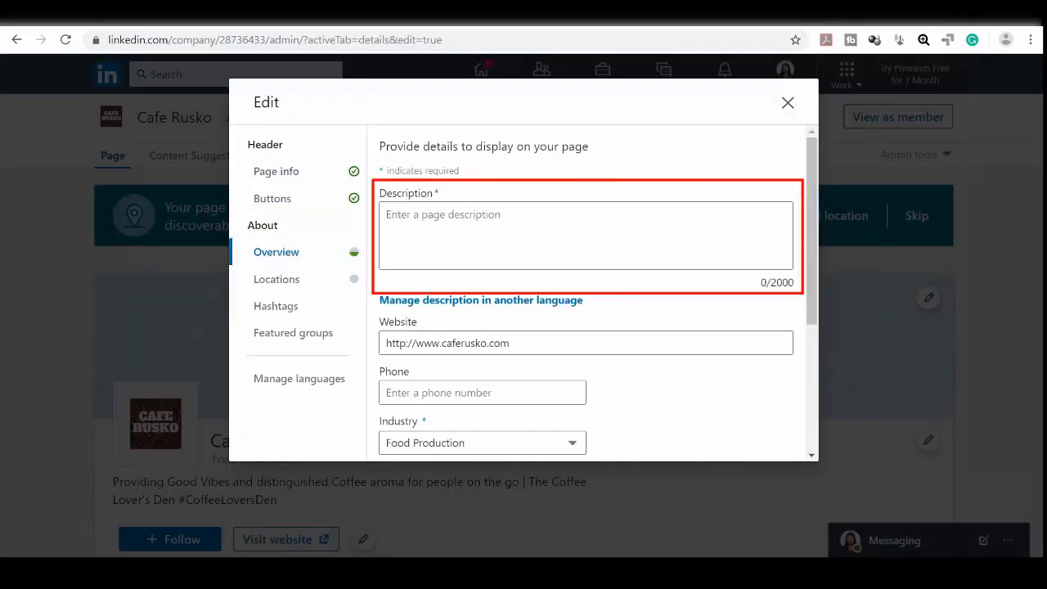
click(715, 243)
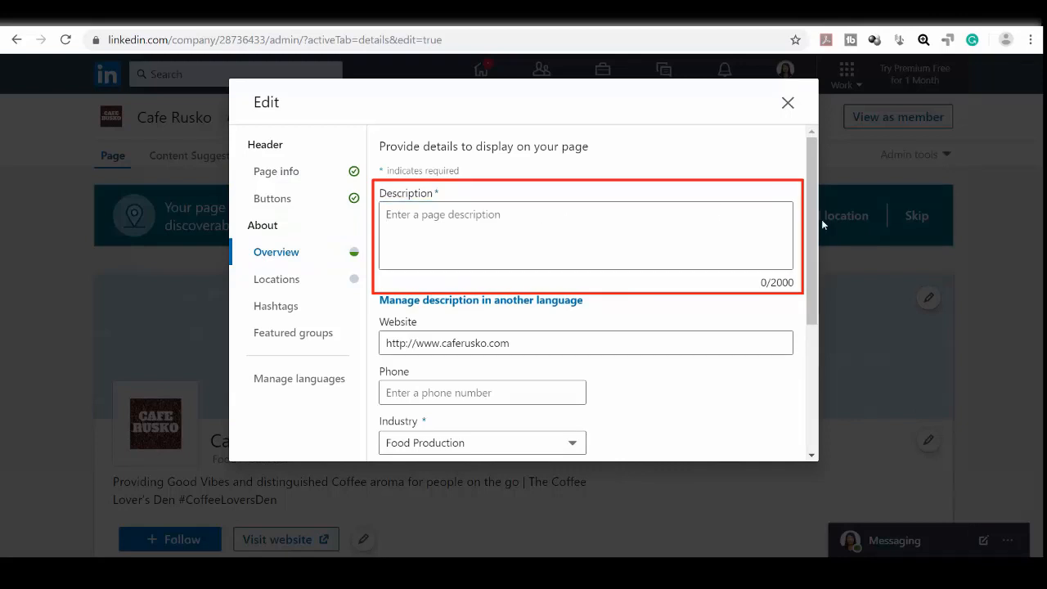
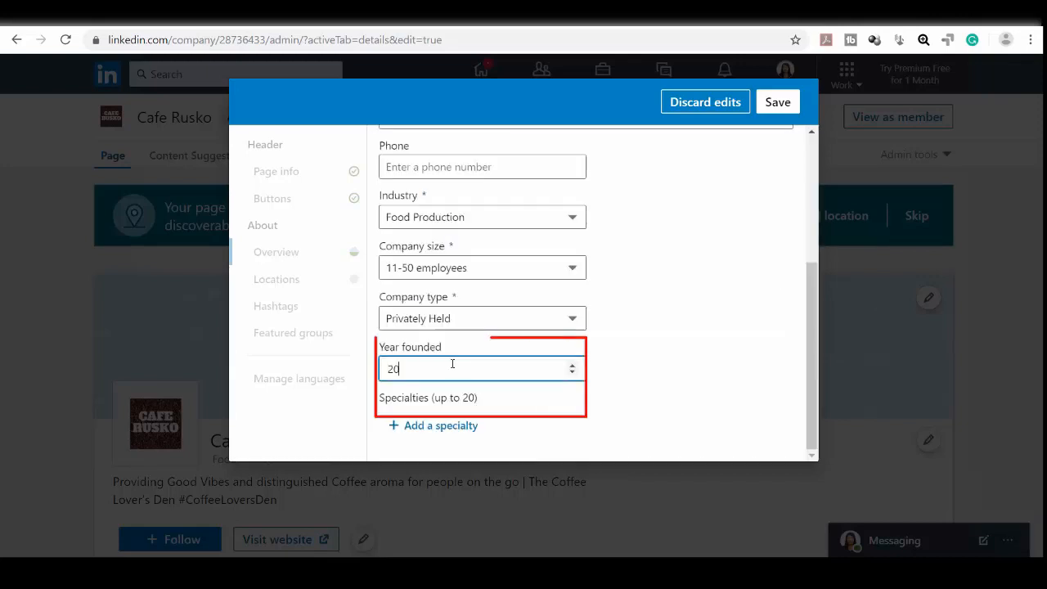
text(16)
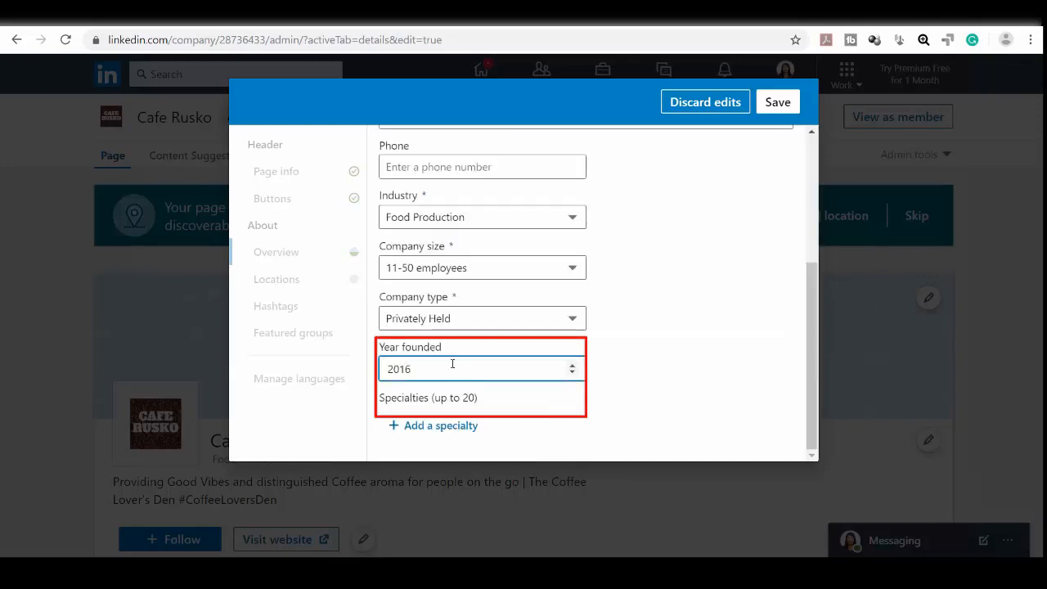
click(777, 102)
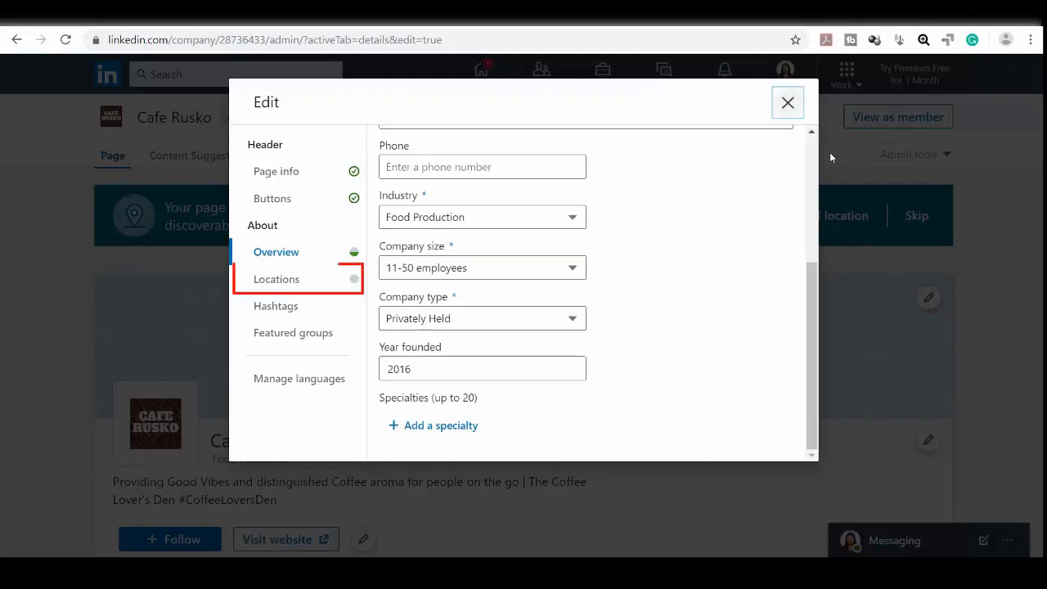
click(283, 279)
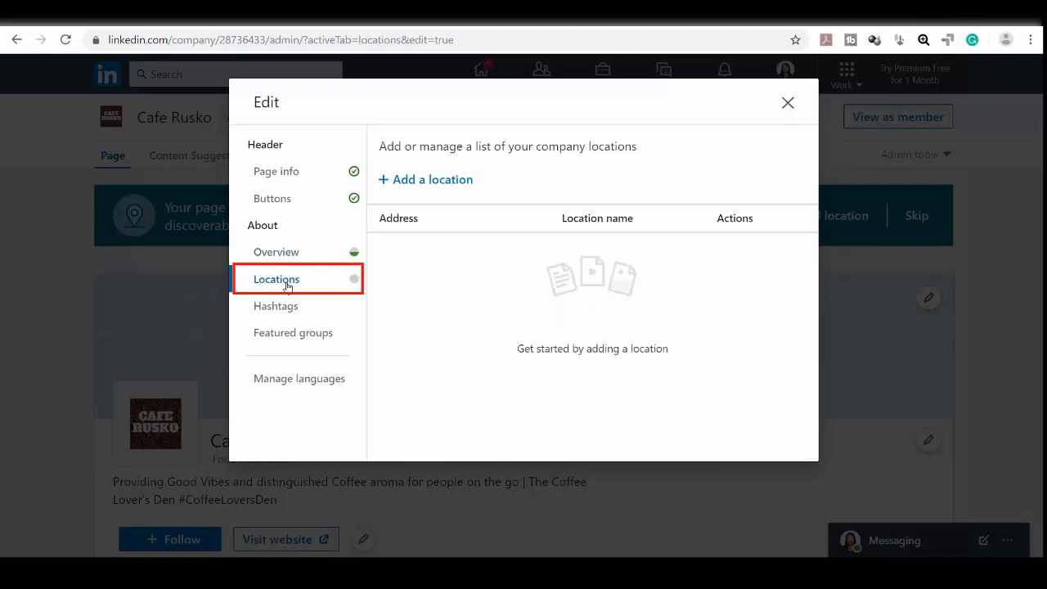
click(431, 181)
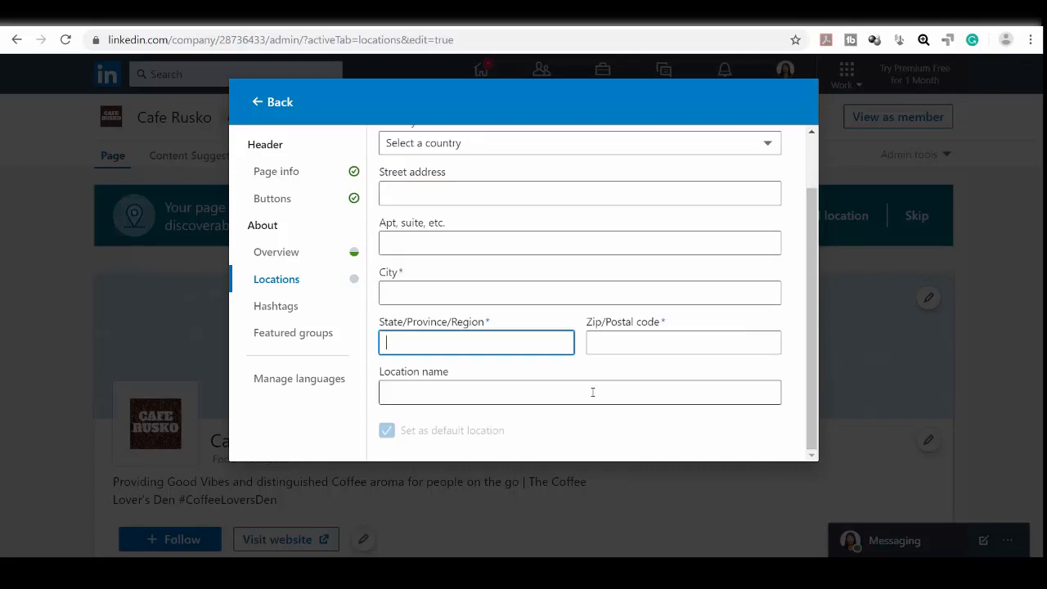
Step: Leave the location's State field empty and move to the page's Hashtags settings
click(592, 392)
scroll(592, 392, down, 1)
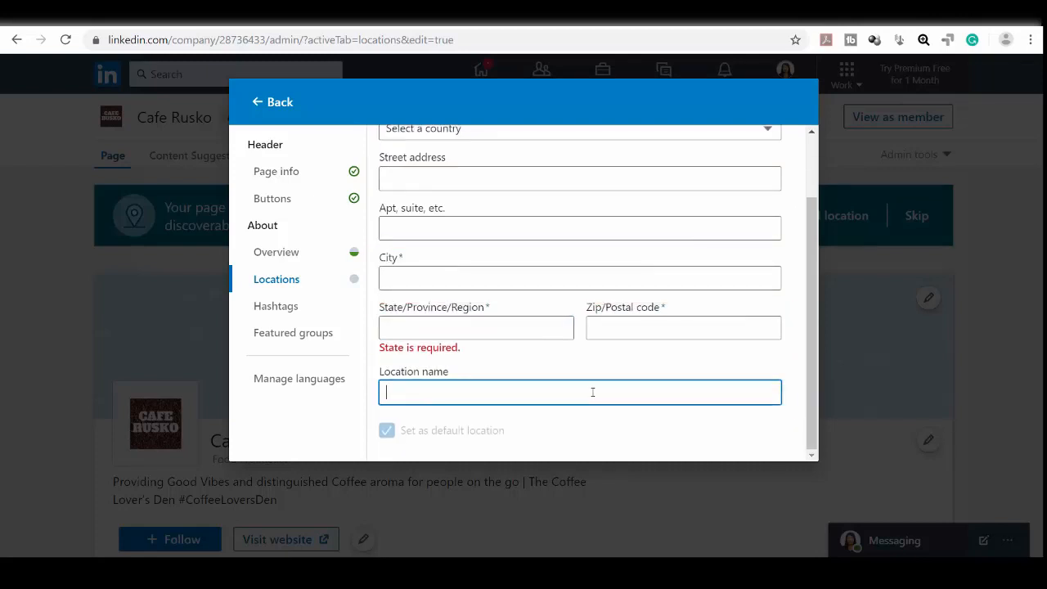
click(283, 306)
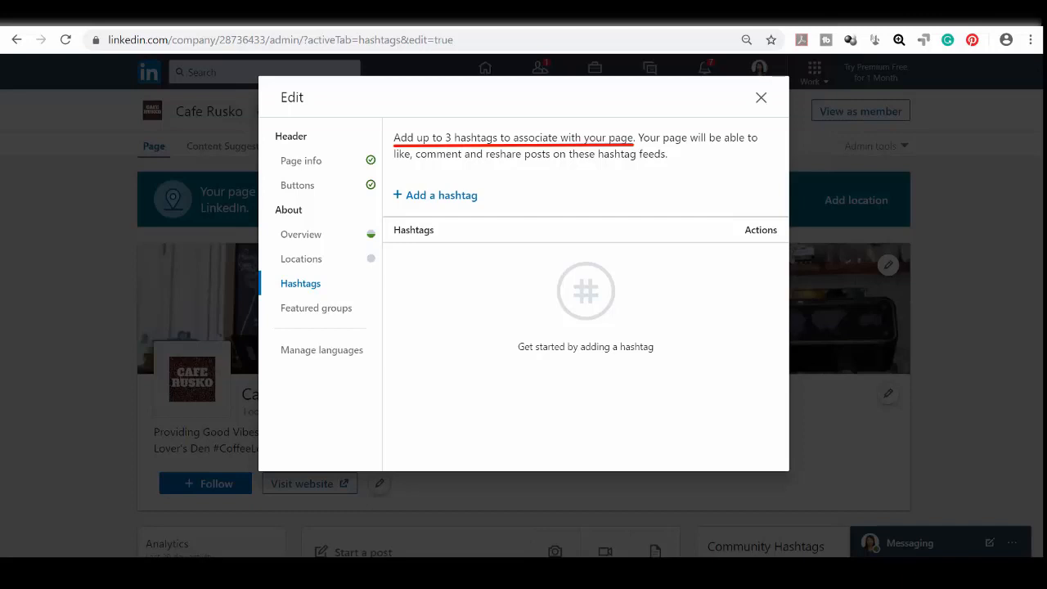
Step: Add #caferusko, #hotcoffee and #organiccoffee as the page hashtags and save them
click(448, 196)
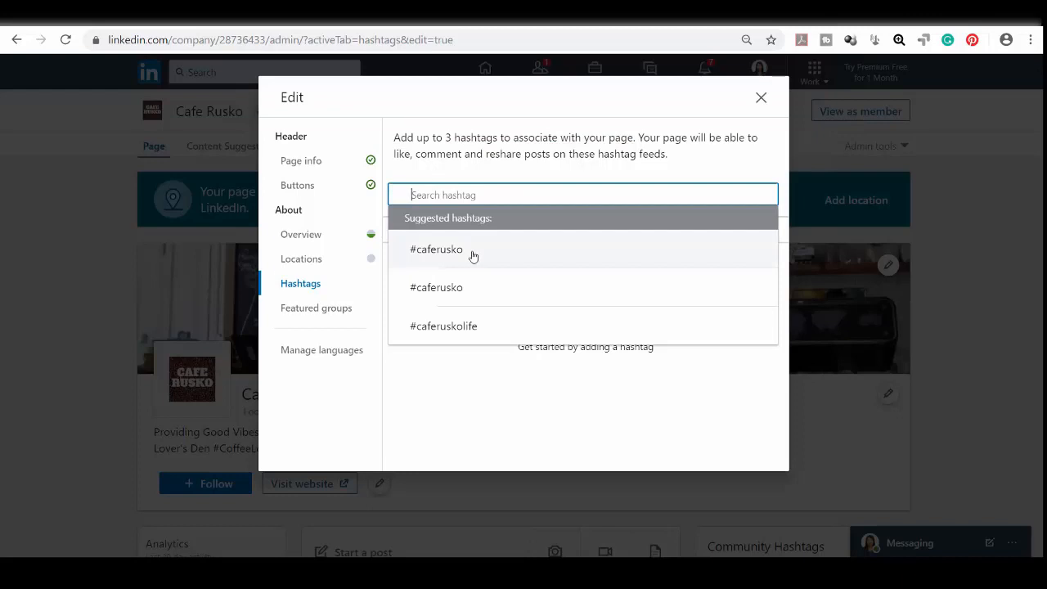
click(473, 256)
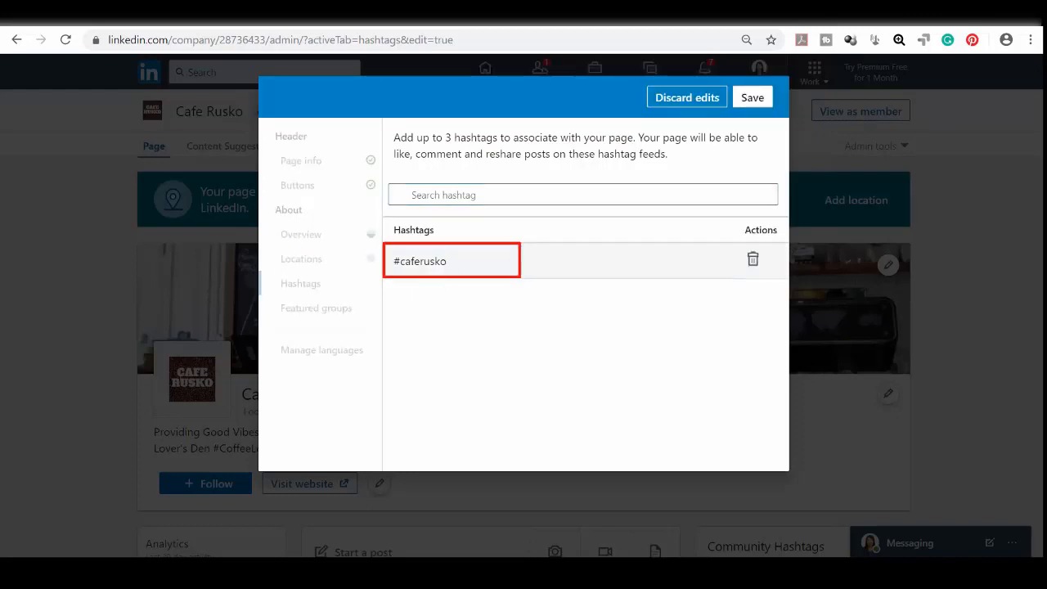
click(469, 196)
text(#hotcoffee)
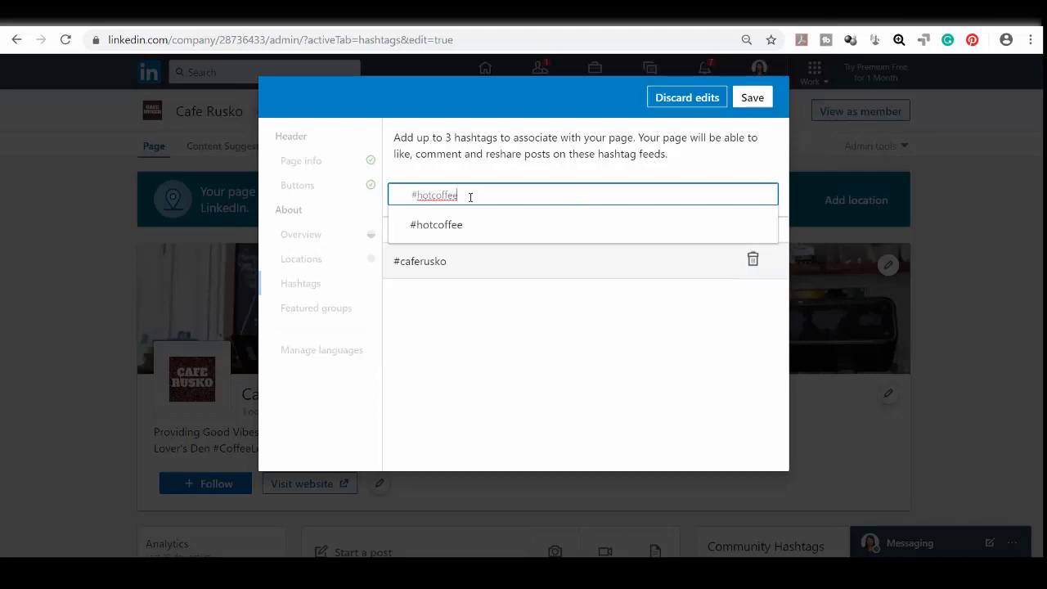
click(463, 227)
text(#OrganicCoffee)
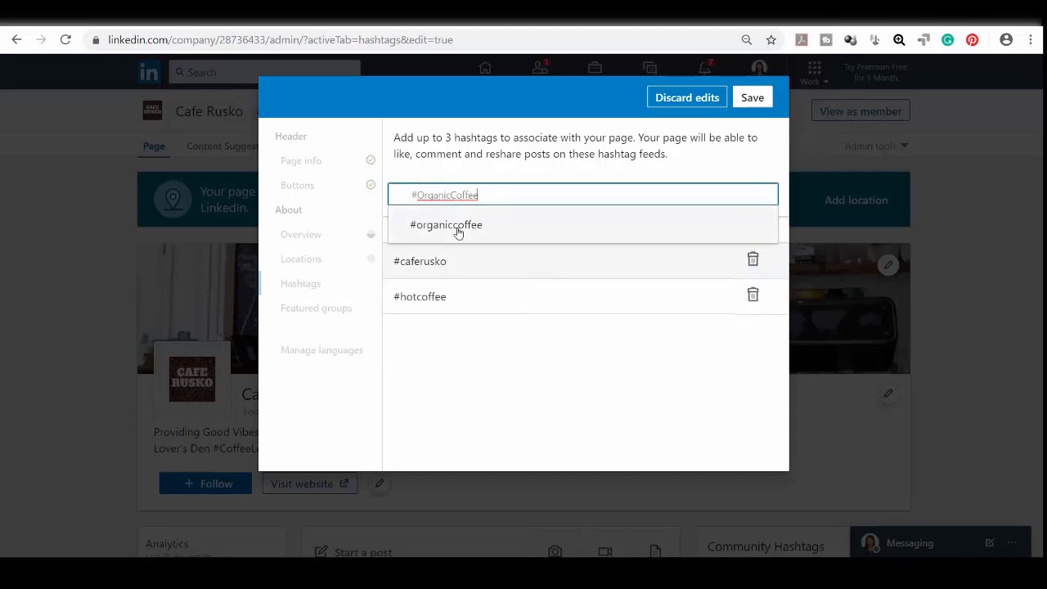
click(458, 233)
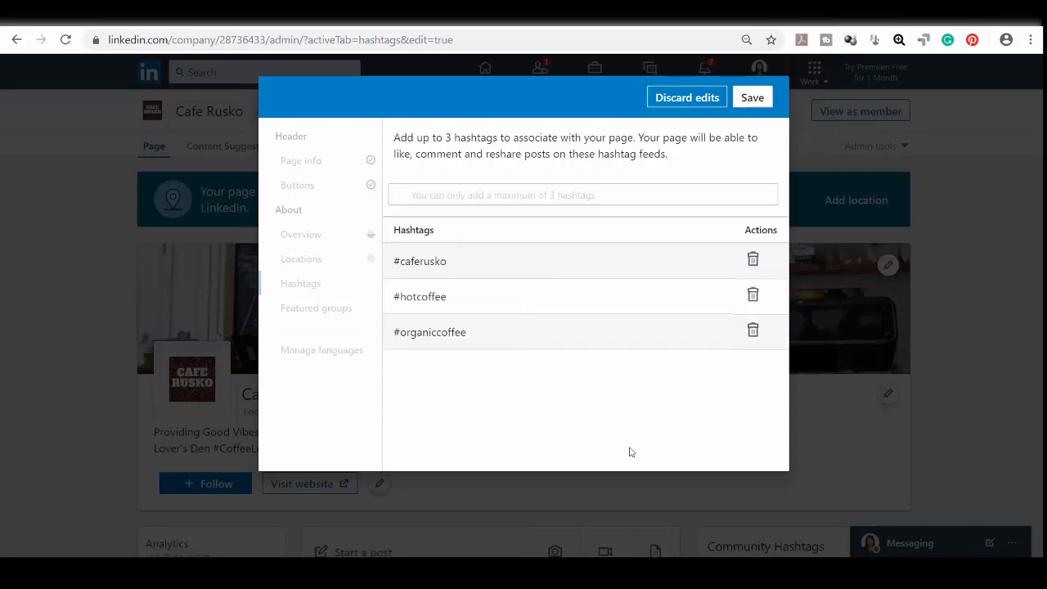
click(755, 98)
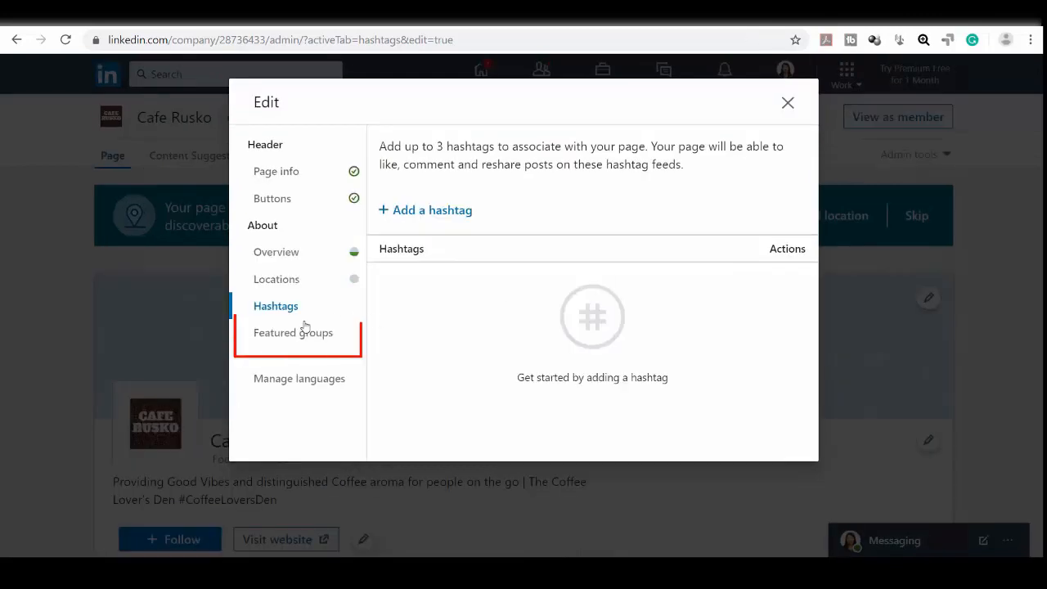
click(298, 336)
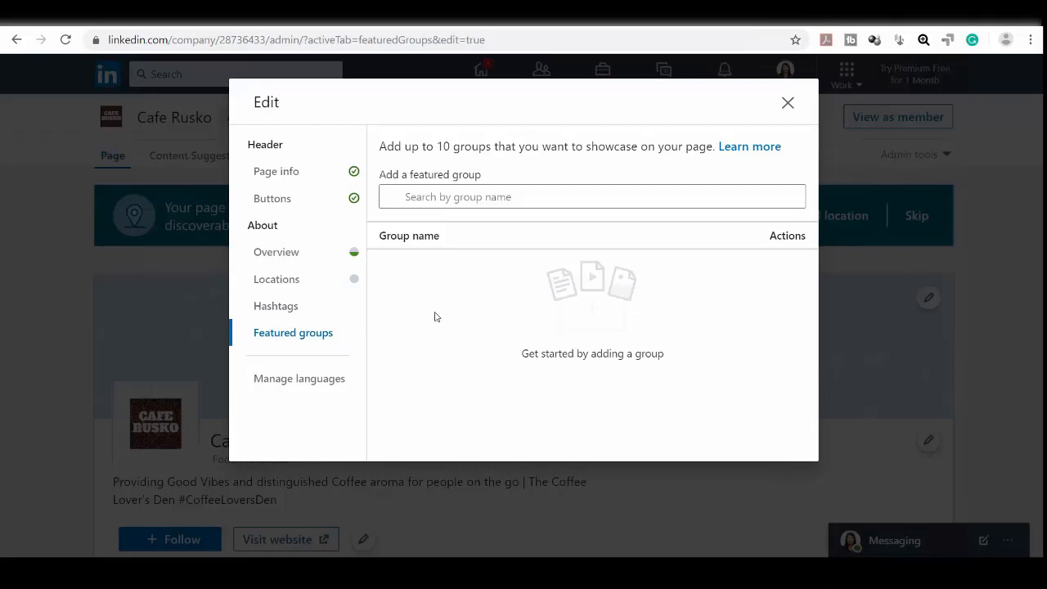
Step: Glance at the featured-group search and the Add a language list without choosing anything
click(469, 197)
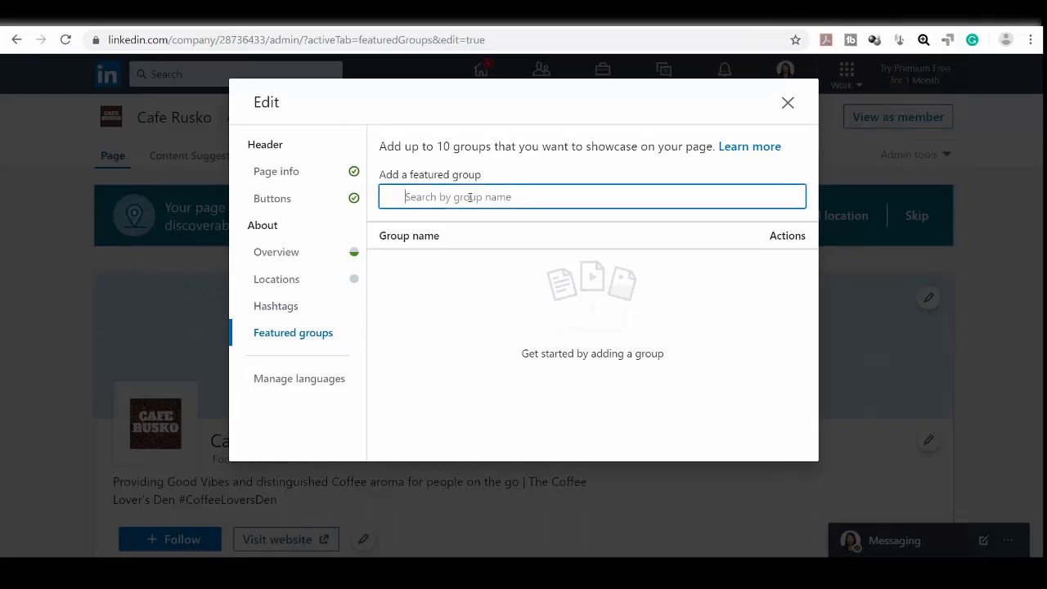
click(304, 379)
click(422, 182)
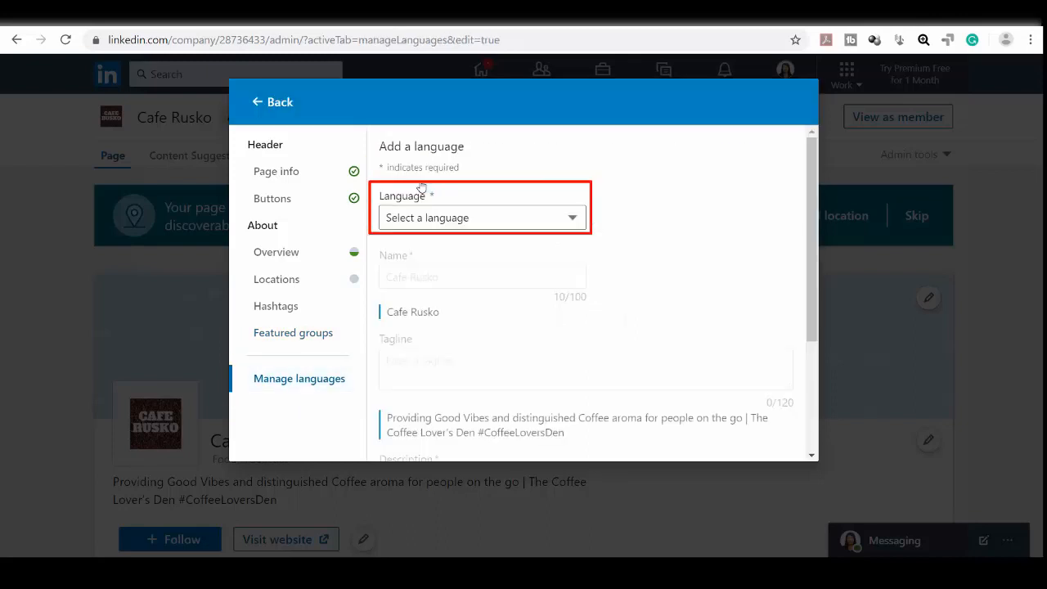
click(432, 219)
click(432, 221)
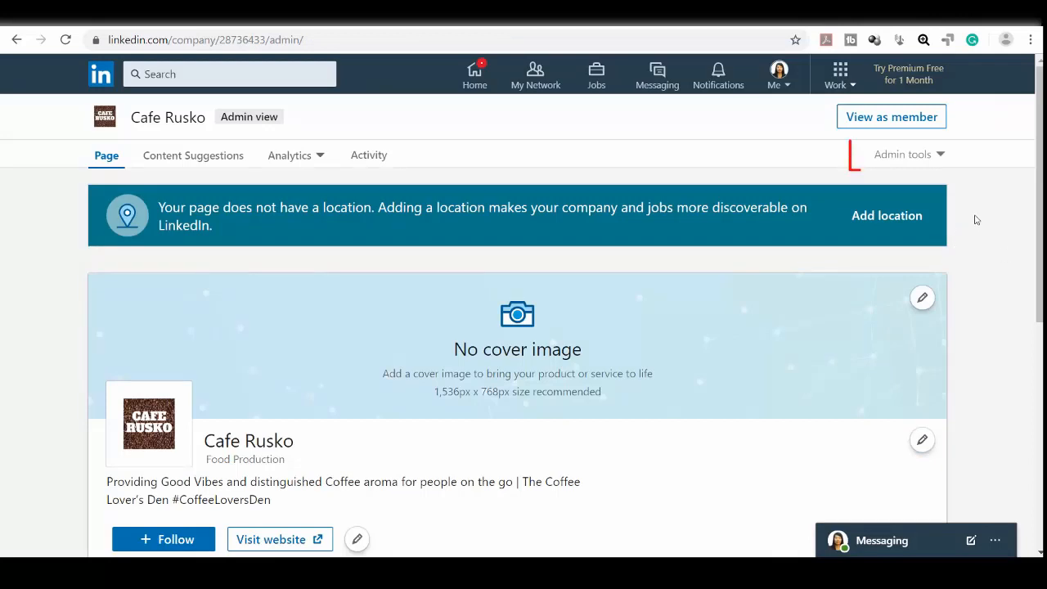
Step: Review the Page admins list, begin searching for an admin by name, then return to the cover option
click(942, 157)
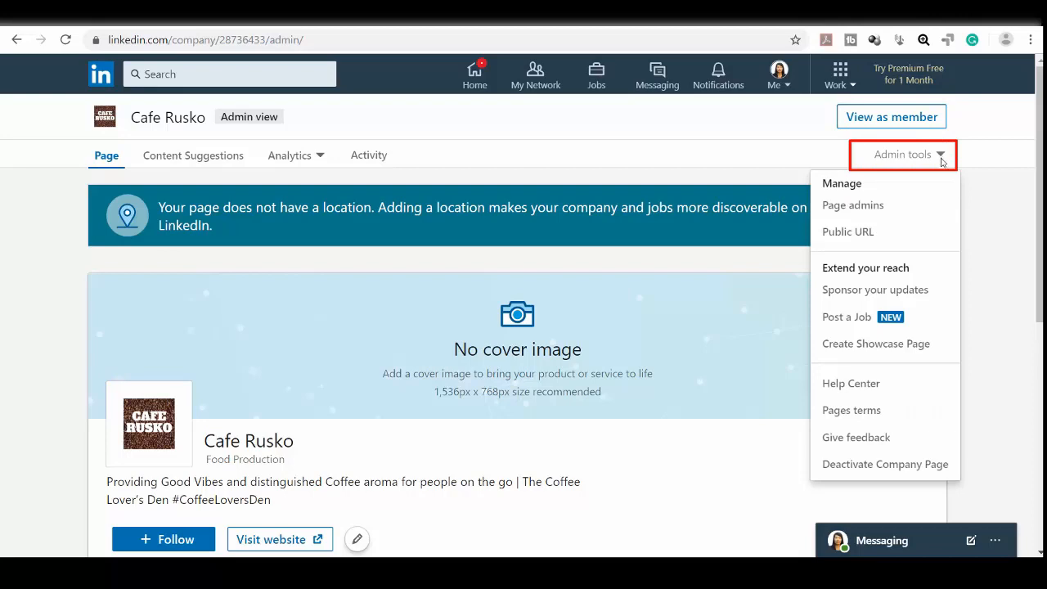
click(938, 211)
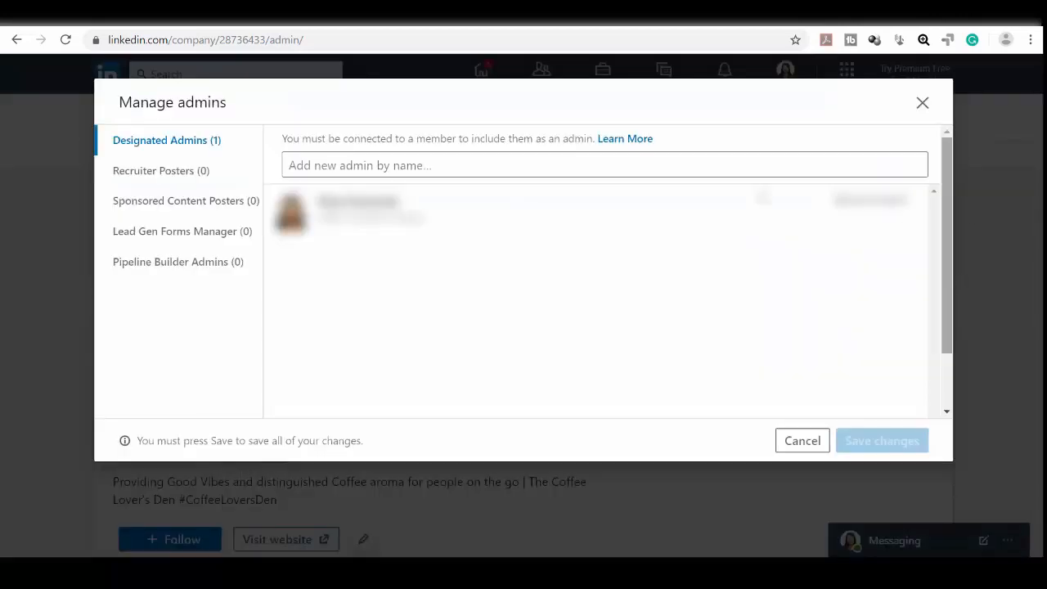
click(367, 160)
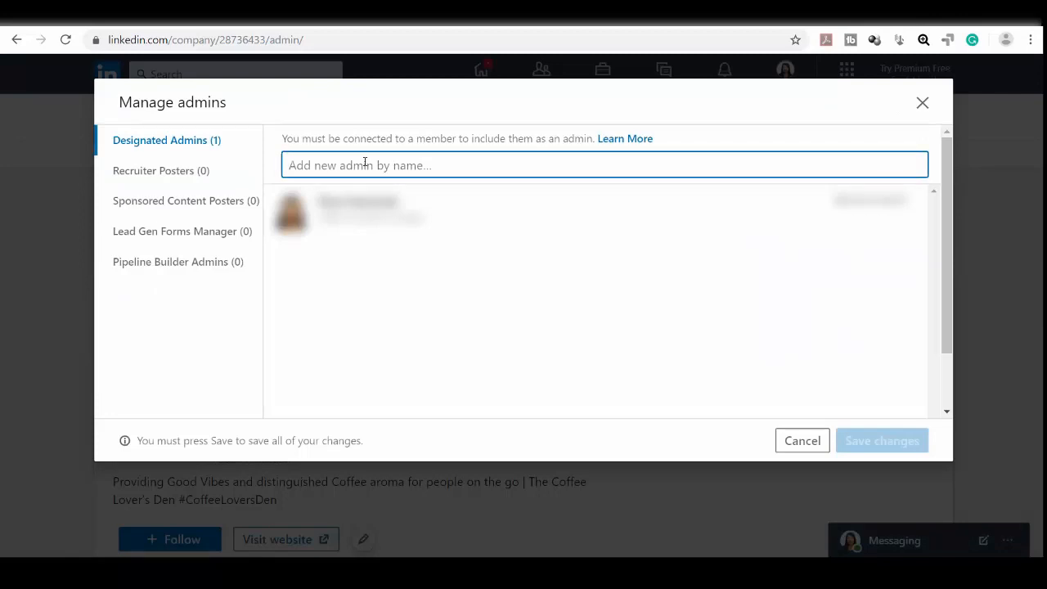
text(Che)
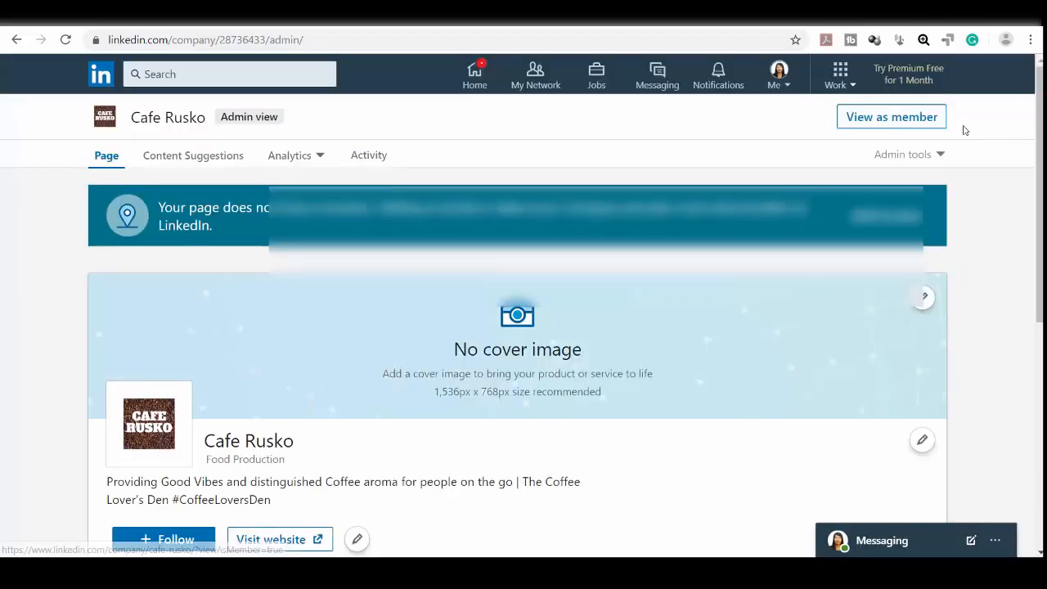
click(922, 297)
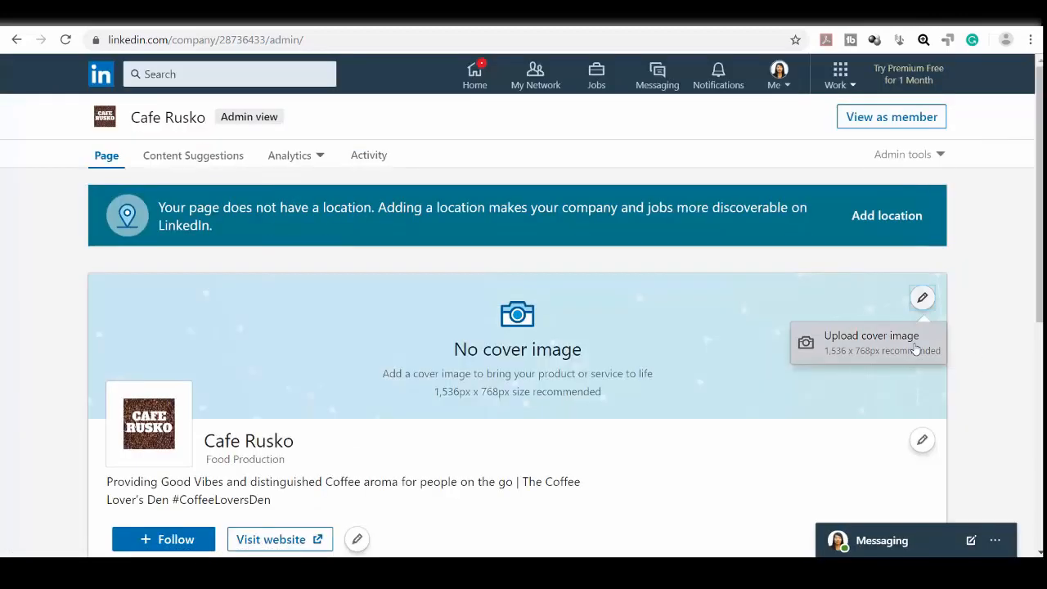
Step: Upload the cafe interior photo as the page's cover image
click(915, 349)
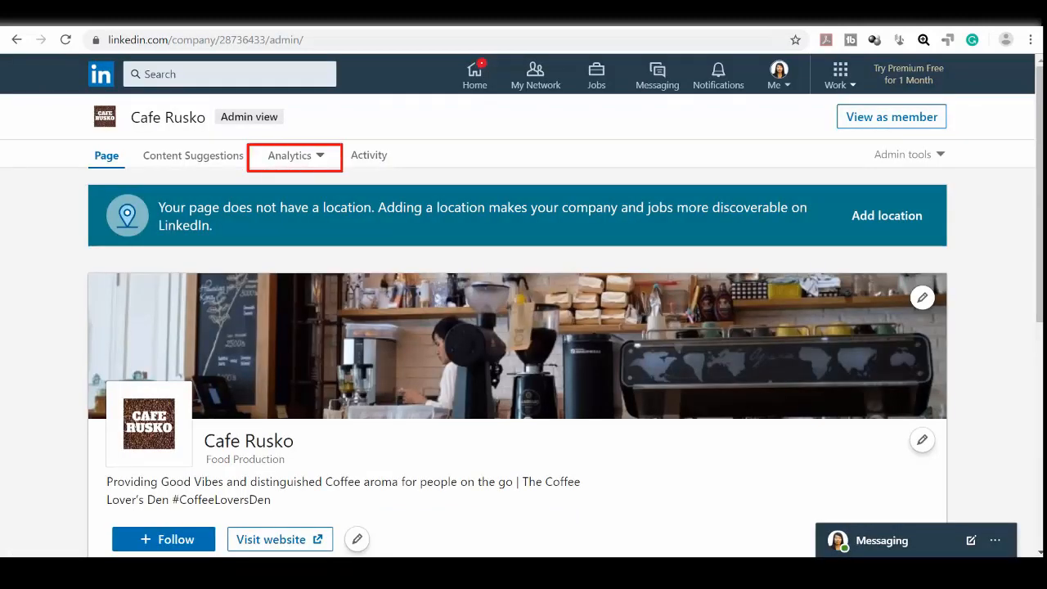
scroll(217, 305, down, 5)
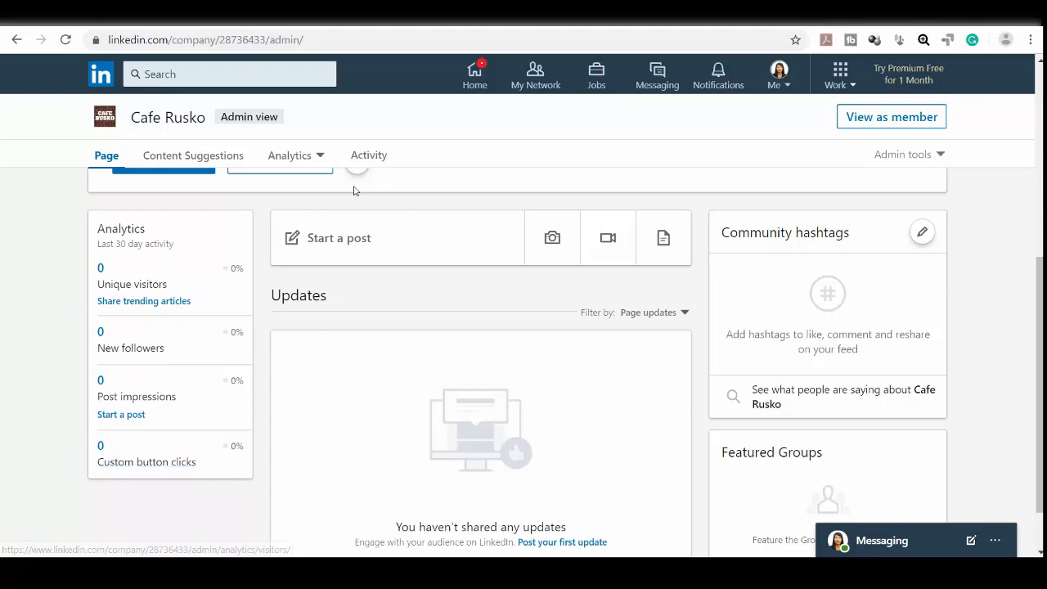
Step: Check the Visitors, Updates and Followers analytics views, all still at zero
click(322, 159)
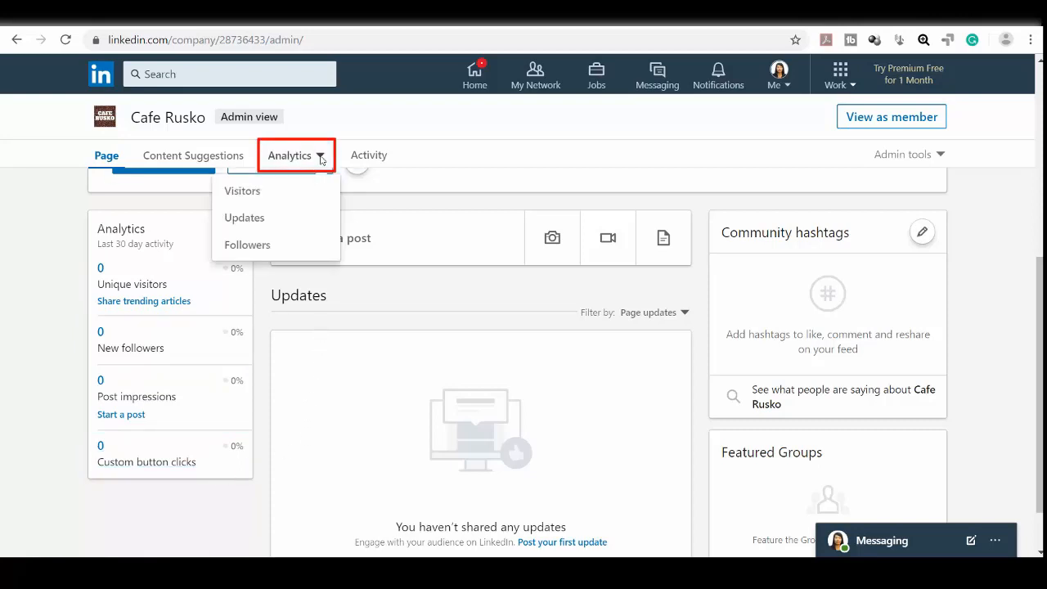
click(278, 190)
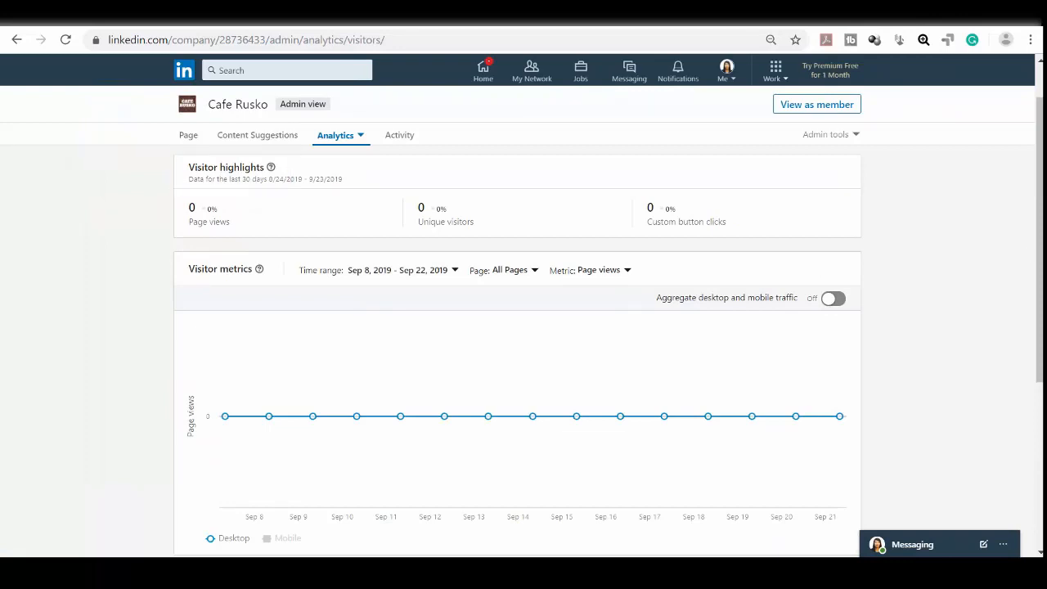
click(336, 135)
click(339, 187)
scroll(492, 243, down, 3)
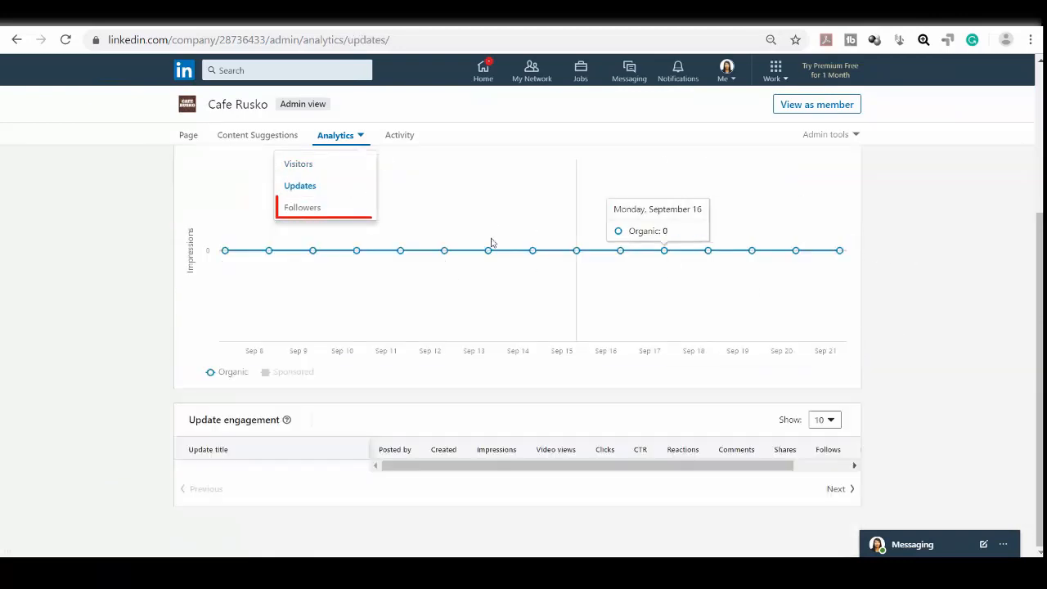
click(304, 208)
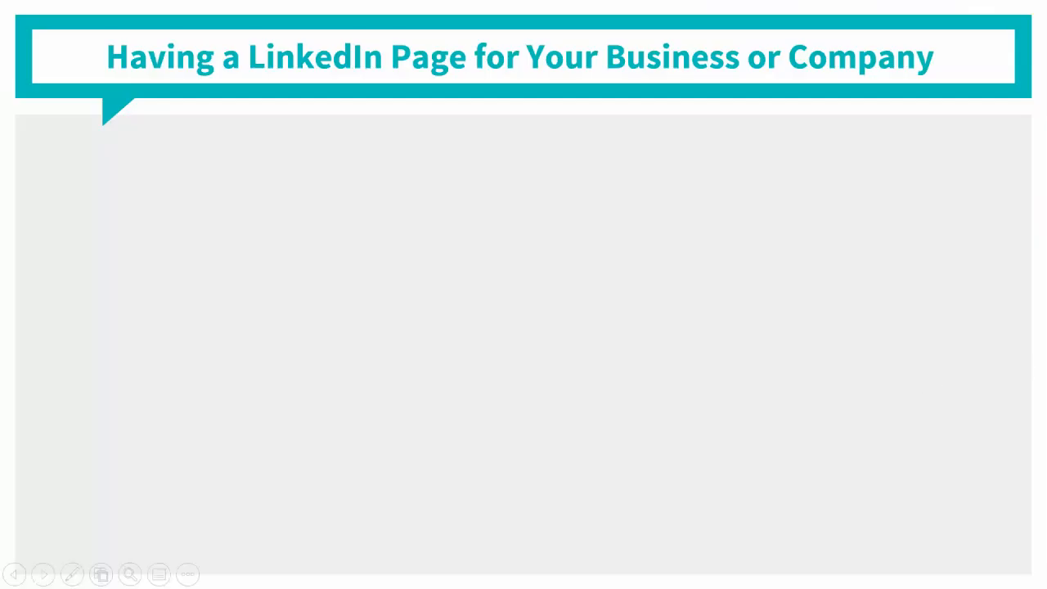
Step: Advance through the Follow, Reach and Engage bullets to the LinkedIn Page Posting Strategy slide
key(Right)
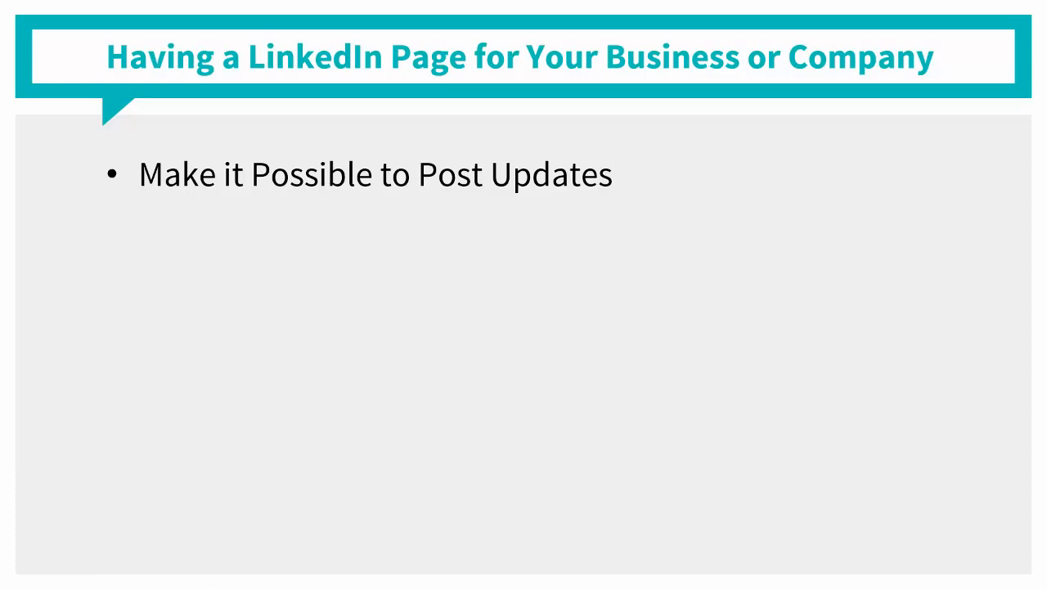
key(Right)
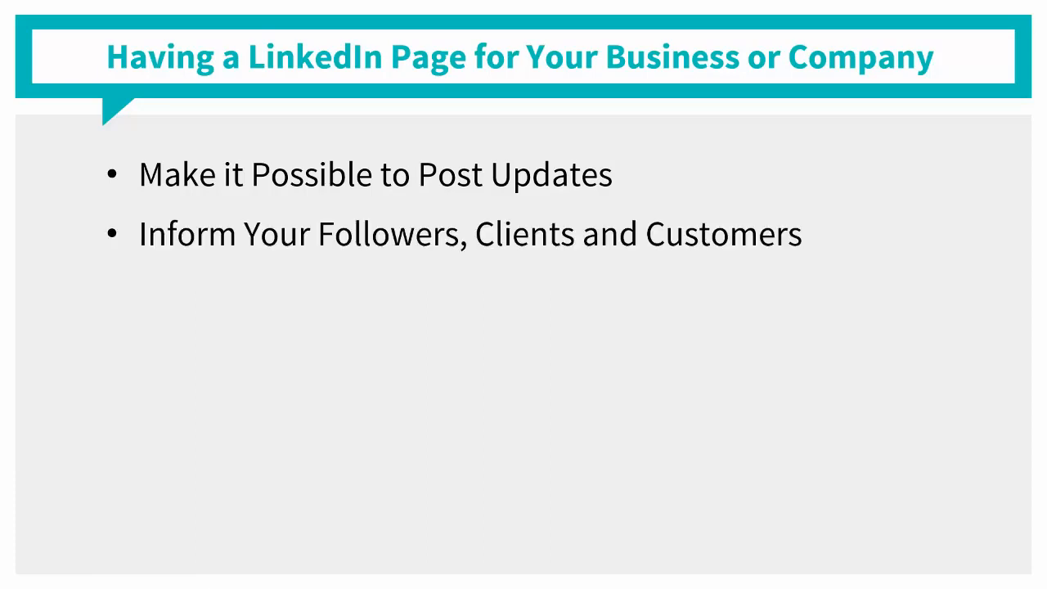
key(Right)
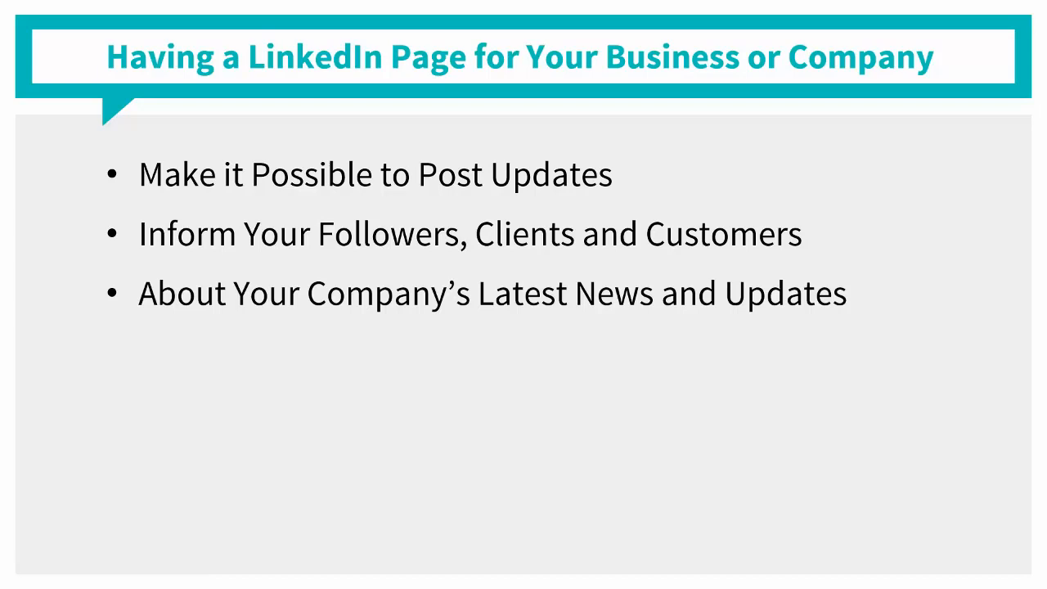
key(Right)
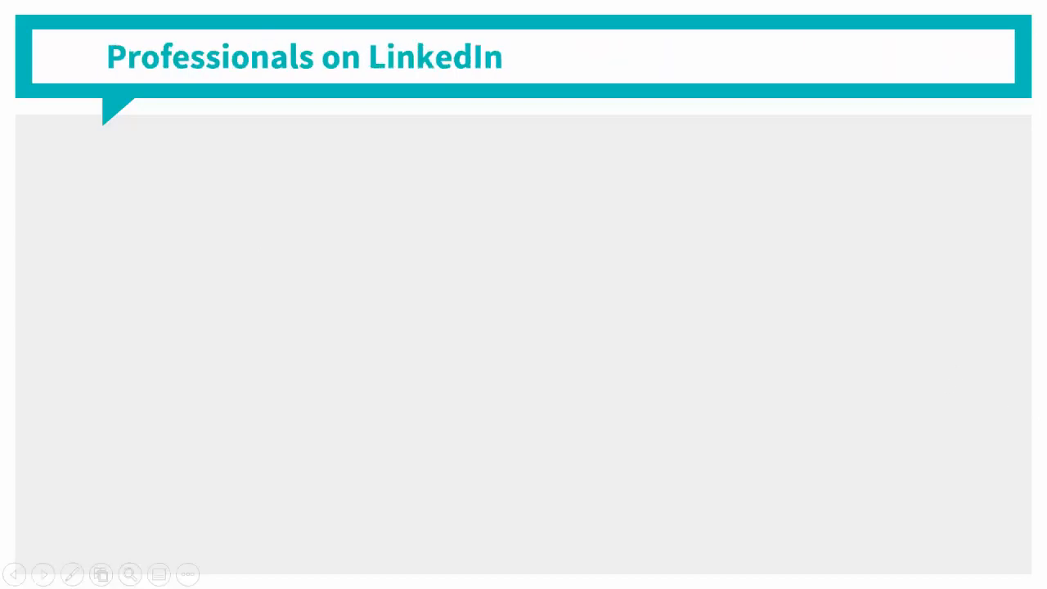
key(Right)
key(Right)
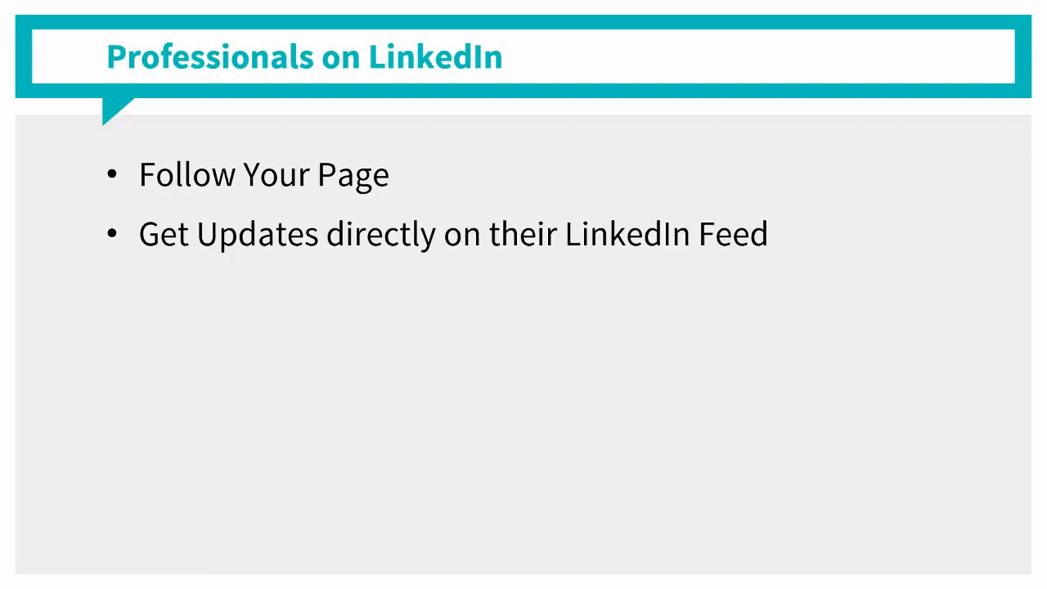
key(Right)
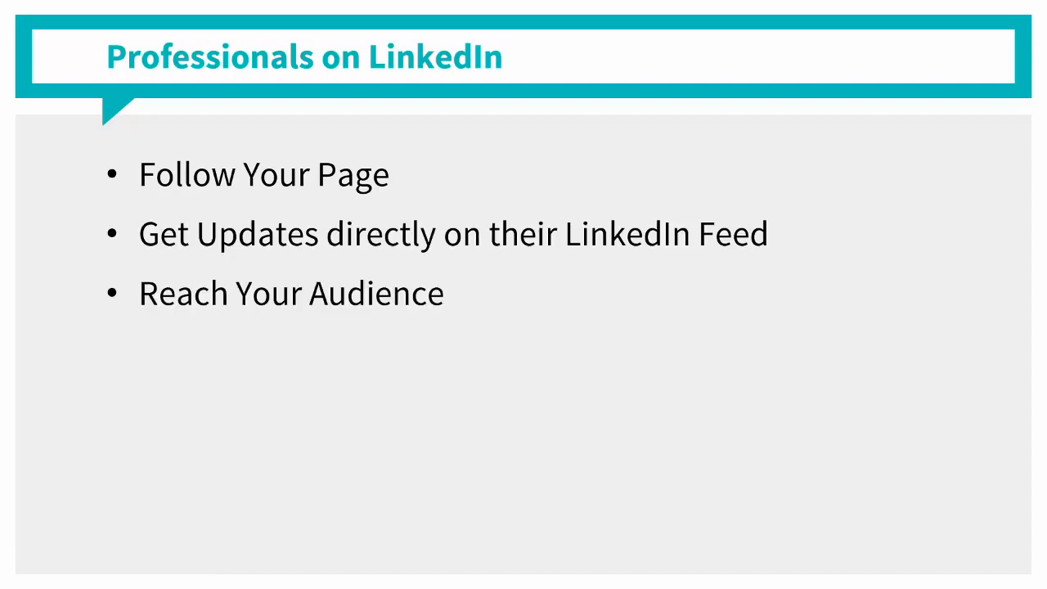
key(Right)
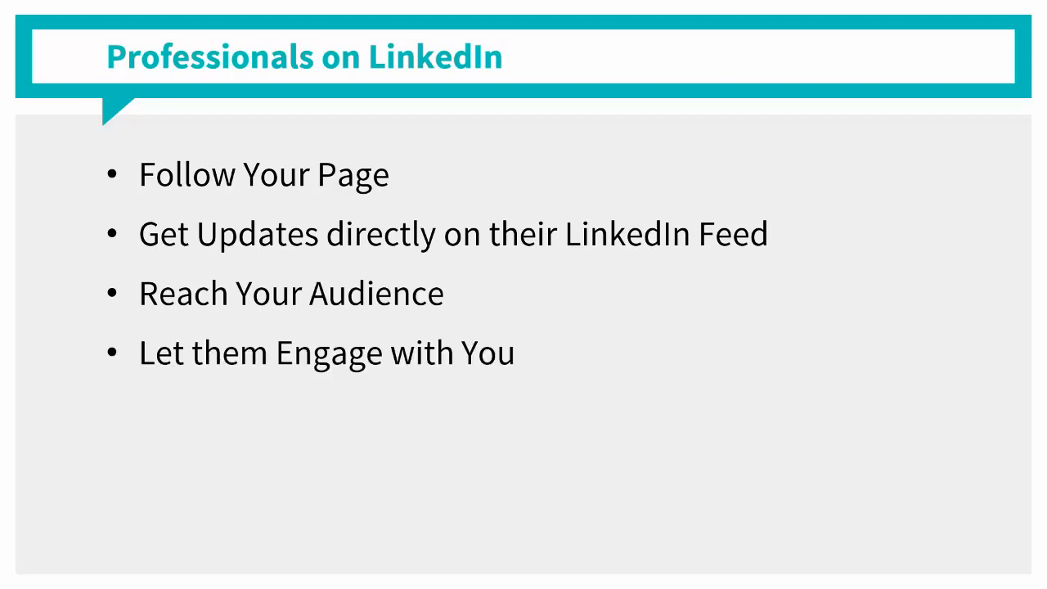
key(Right)
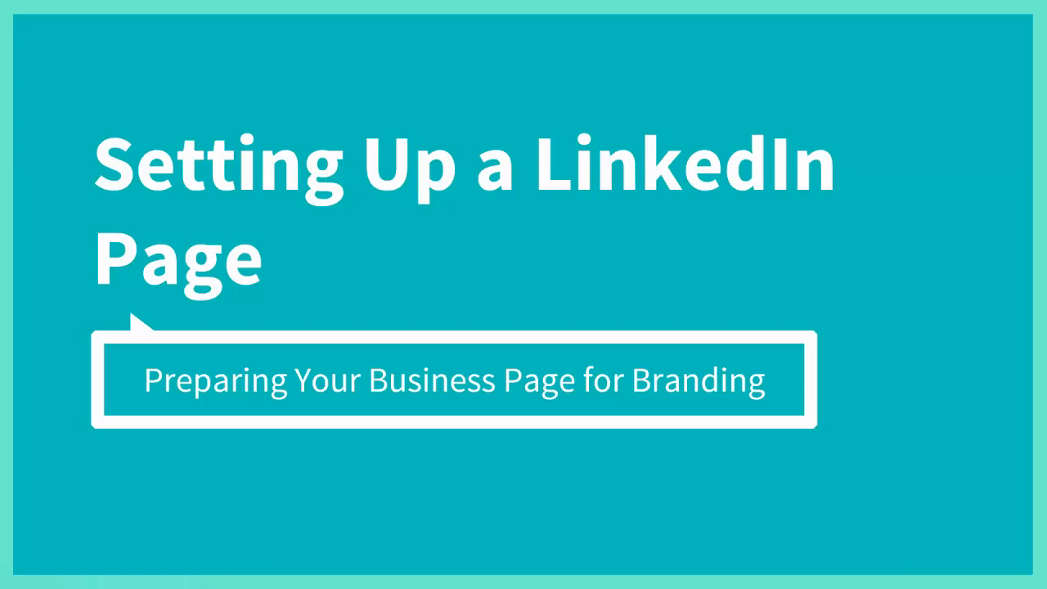
key(Right)
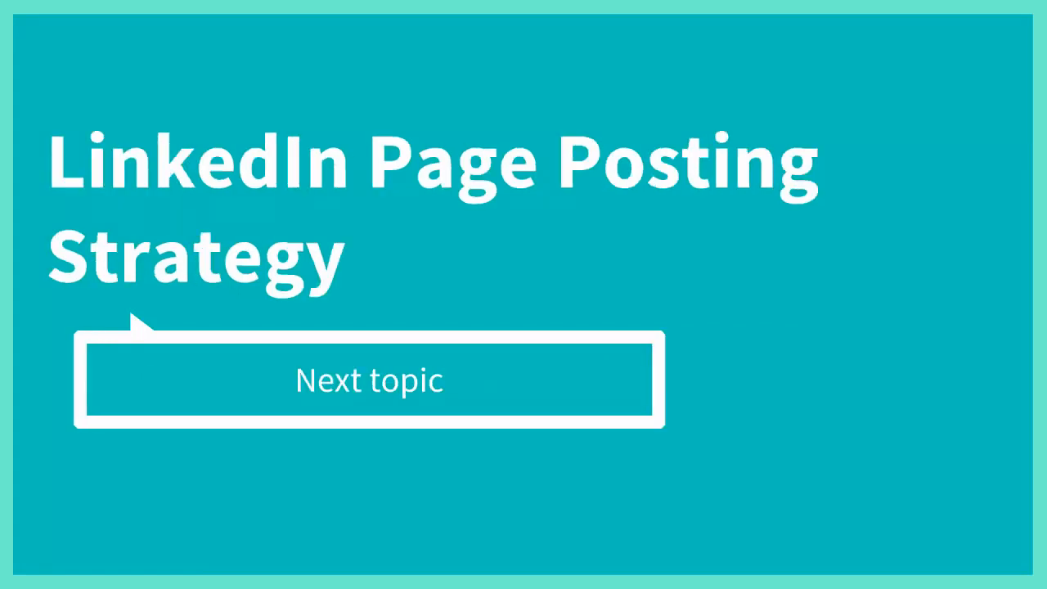